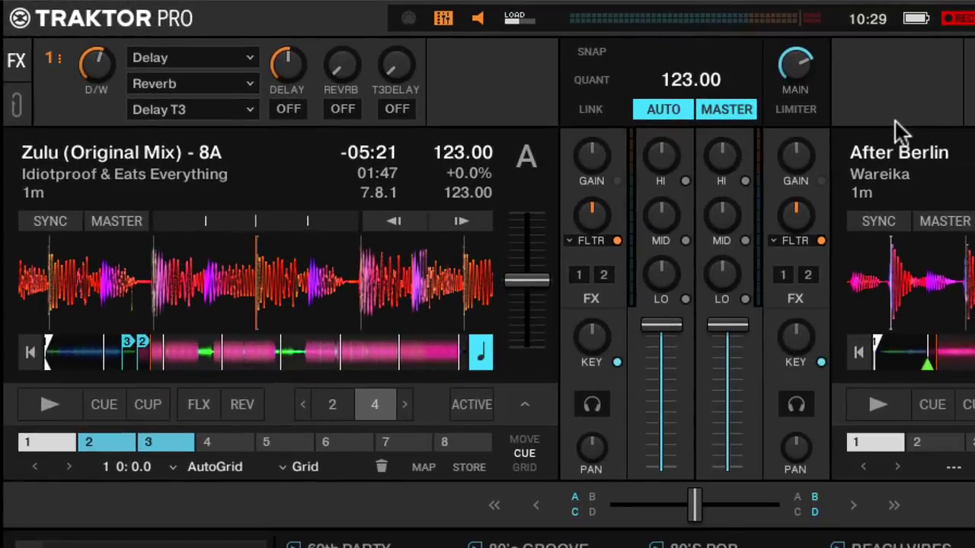
# Assign FX unit 1 to deck A and remove the assignment again
pyautogui.moveTo(570, 215)
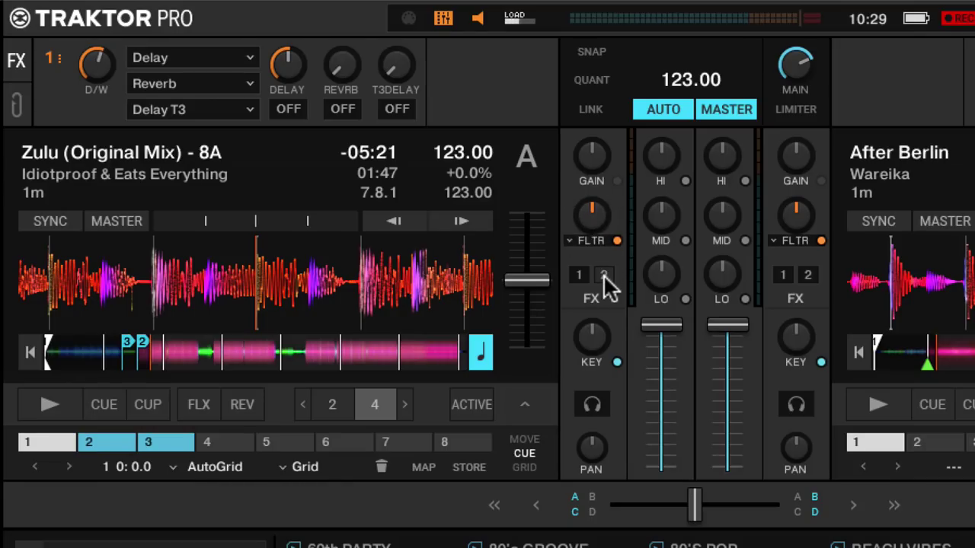
pyautogui.moveTo(599, 228)
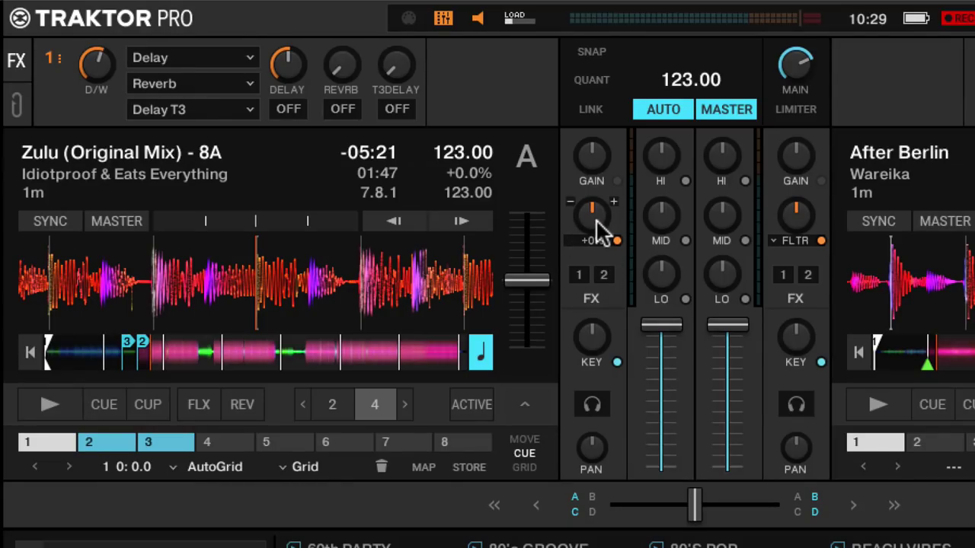
pyautogui.click(578, 274)
pyautogui.click(578, 274)
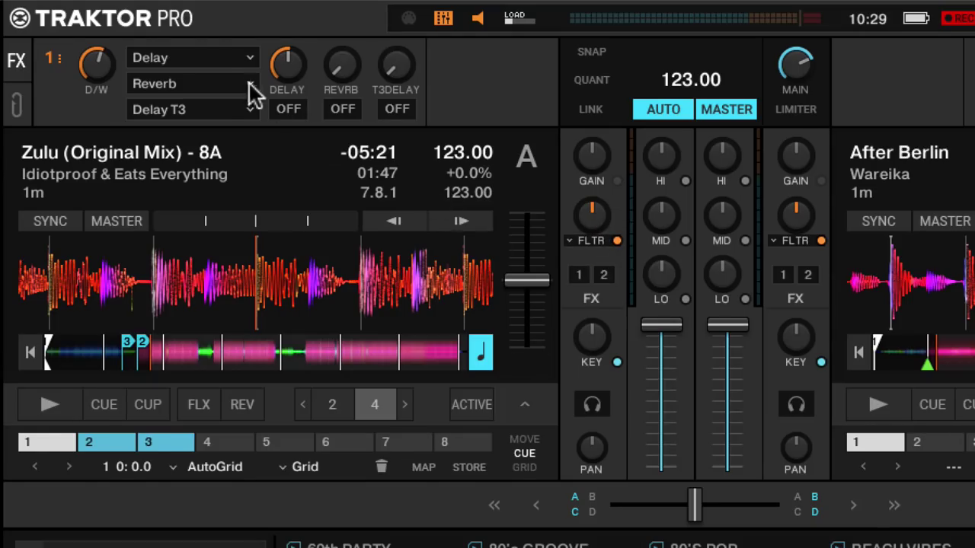
# Set the first effect of FX unit 1 to Tape Delay and the second effect to Delay
pyautogui.click(237, 56)
pyautogui.click(237, 57)
pyautogui.click(228, 79)
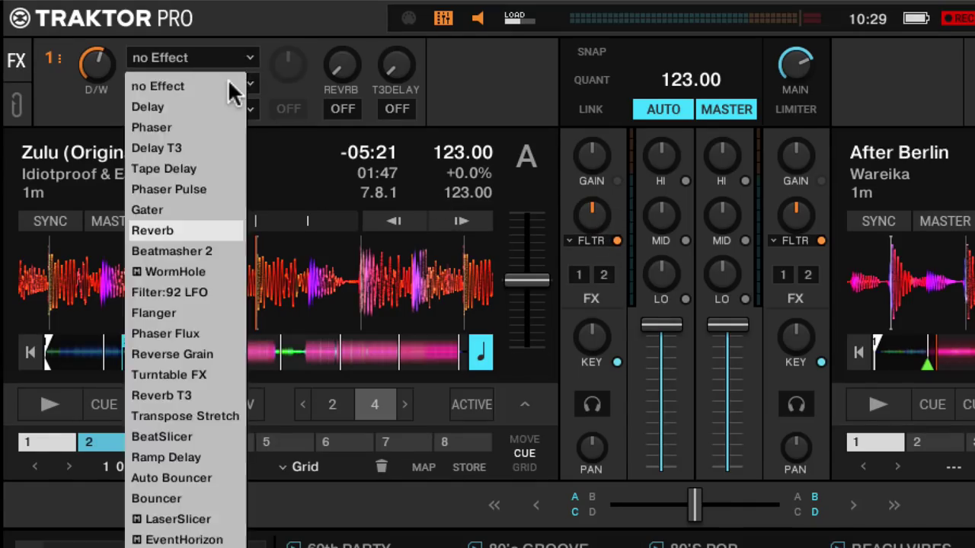
pyautogui.click(228, 81)
pyautogui.click(227, 80)
pyautogui.click(217, 104)
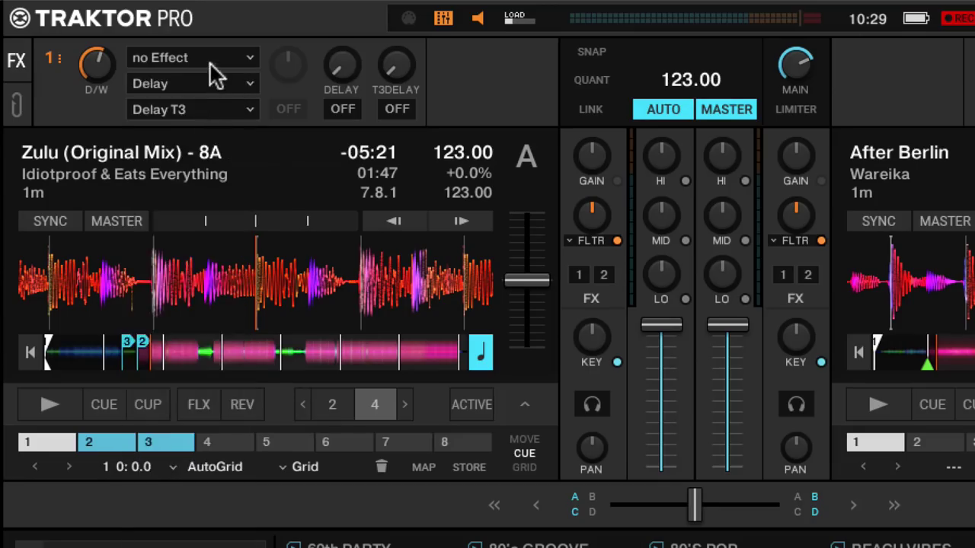
pyautogui.click(210, 61)
pyautogui.click(191, 142)
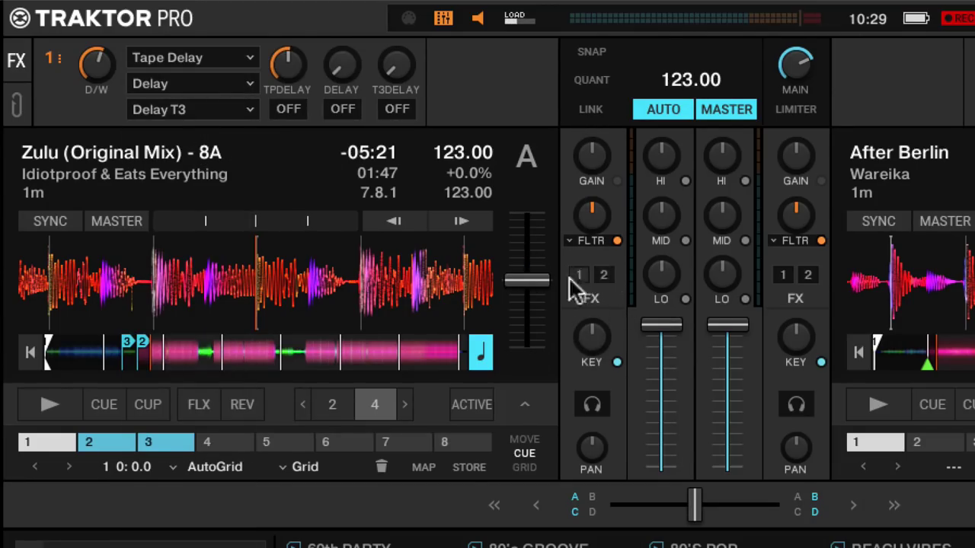
# Examine which mixer effects are available for deck A in its channel strip, keeping Filter selected
pyautogui.moveTo(605, 217)
pyautogui.click(569, 239)
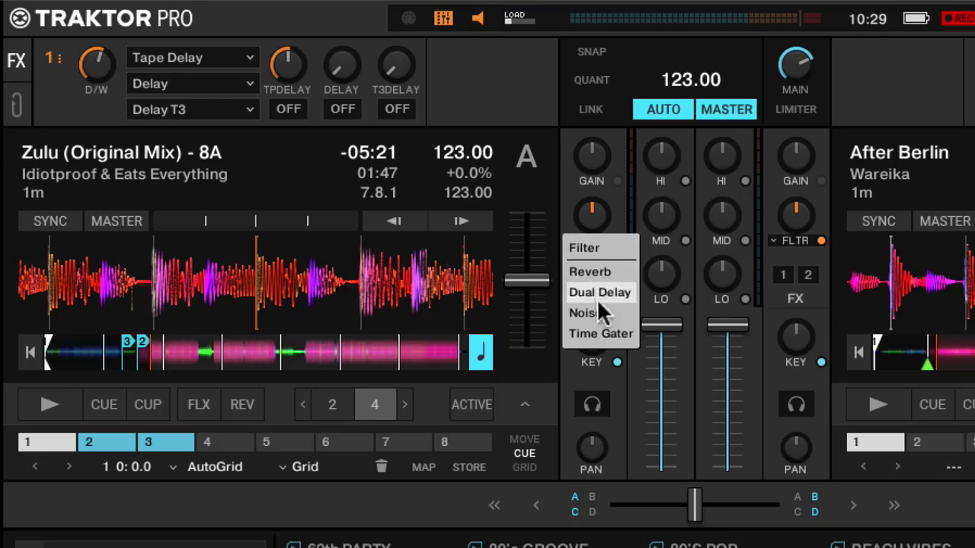
pyautogui.click(617, 222)
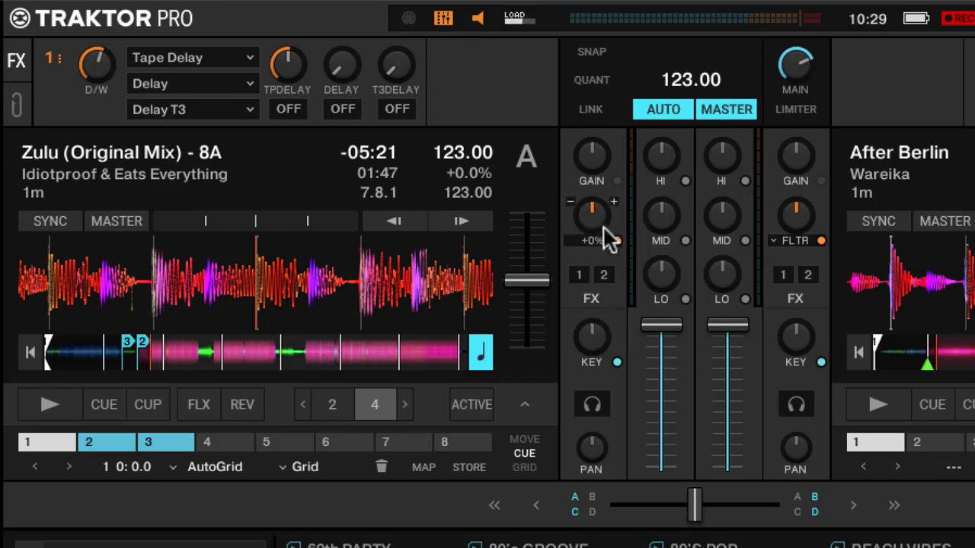
pyautogui.click(569, 238)
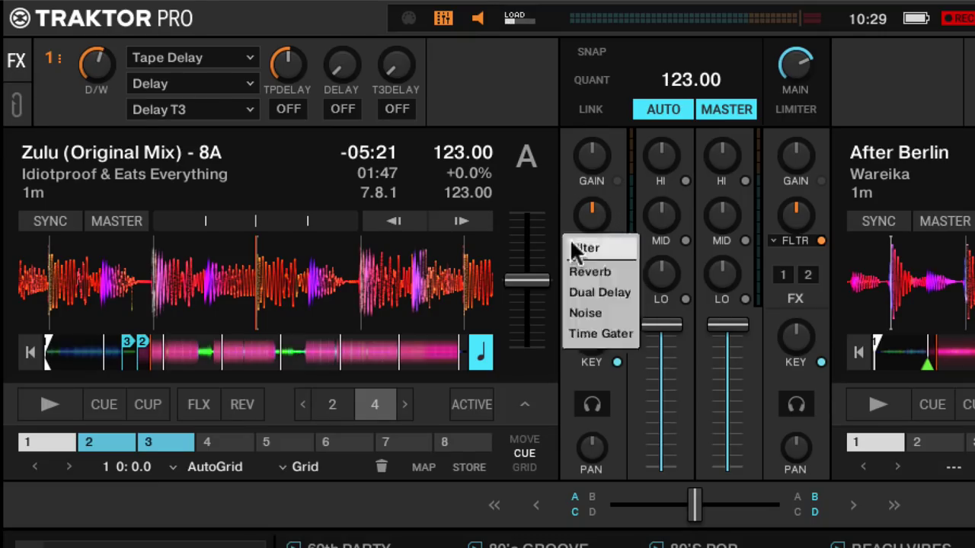
pyautogui.click(623, 220)
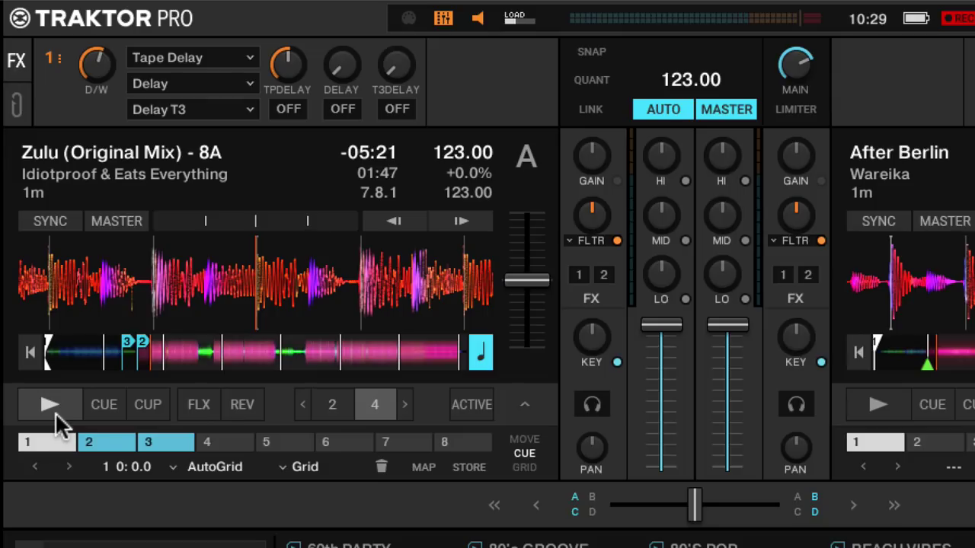
# Start playback of deck A, try its Filter amount and adjust the system volume
pyautogui.click(50, 404)
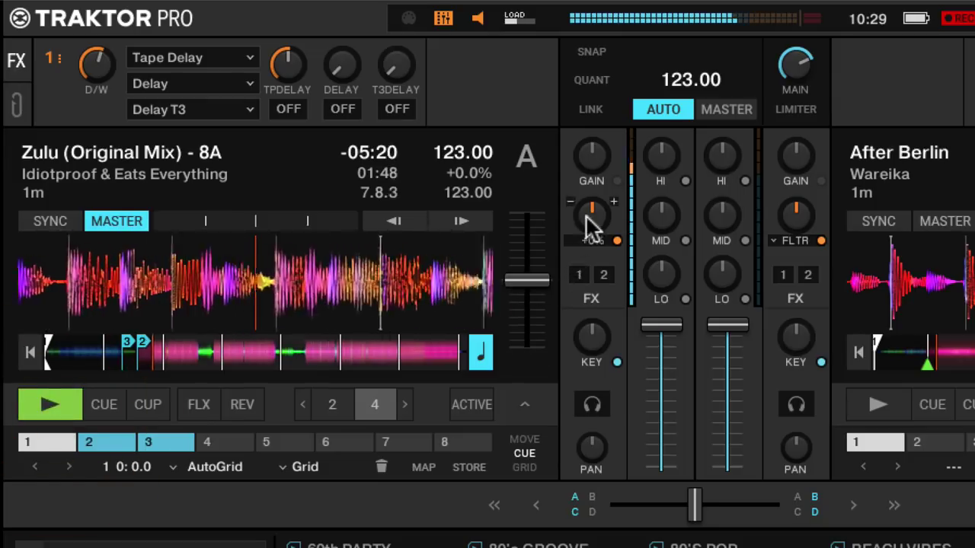
pyautogui.moveTo(593, 221)
pyautogui.mouseDown()
pyautogui.moveTo(592, 183)
pyautogui.moveTo(593, 273)
pyautogui.moveTo(586, 221)
pyautogui.mouseUp()
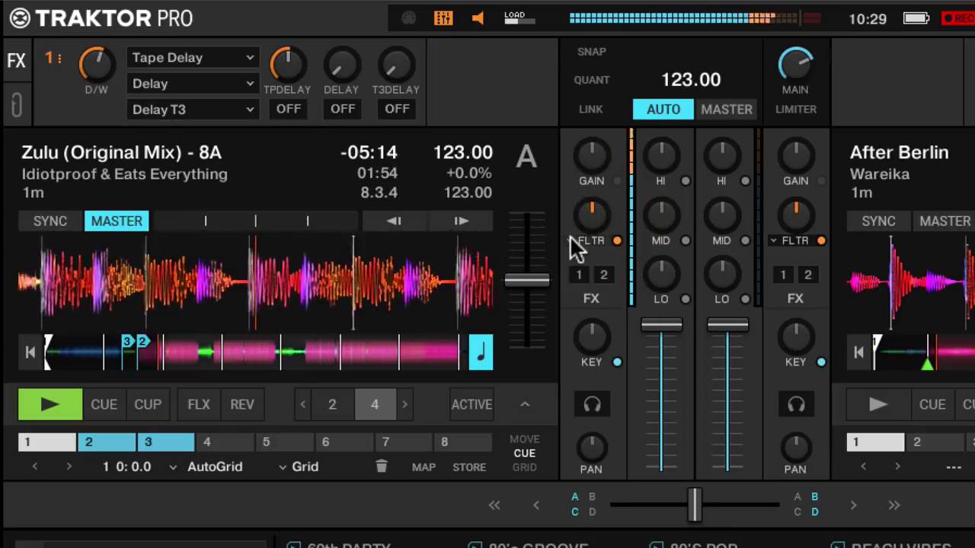
pyautogui.press('F12')
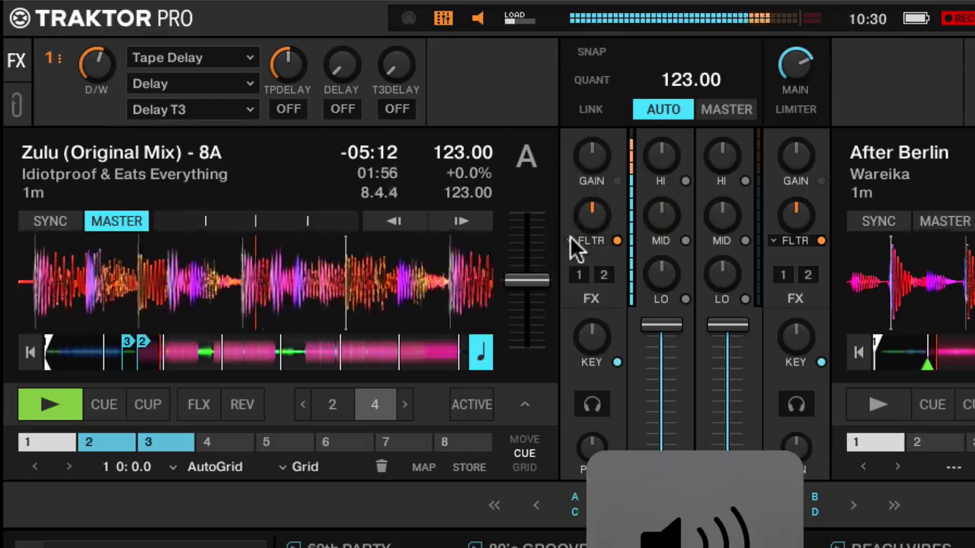
# Audition Reverb as deck A's mixer effect by turning its amount up and resetting it to the centre
pyautogui.click(572, 240)
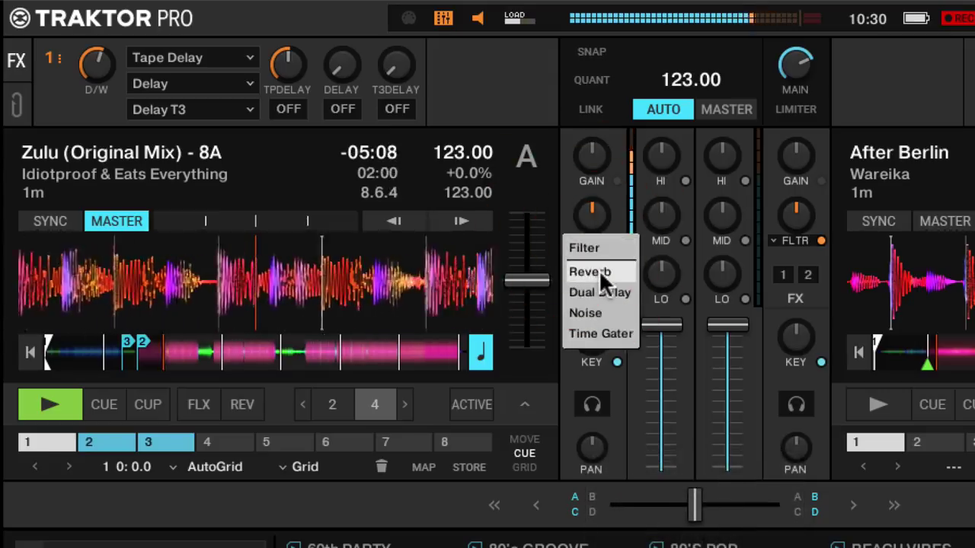
pyautogui.click(598, 271)
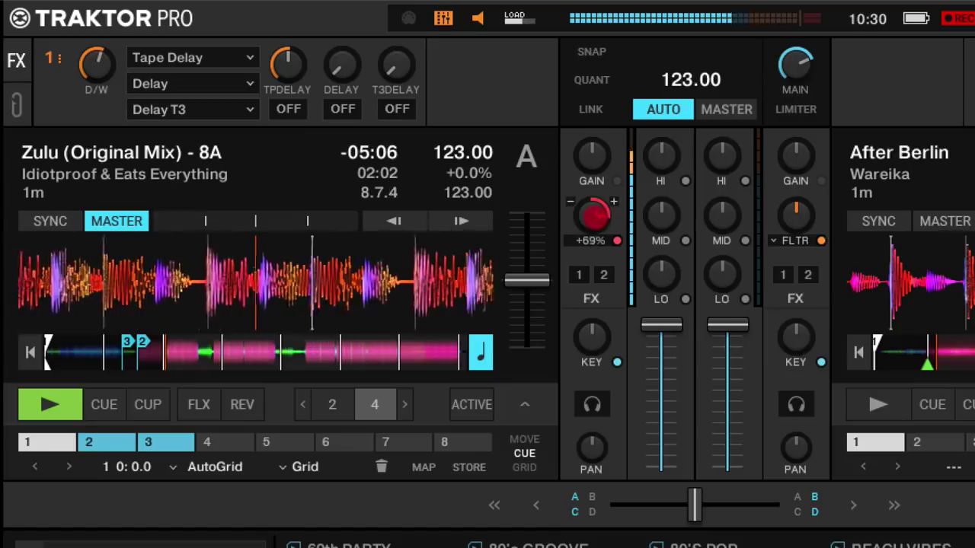
pyautogui.moveTo(594, 215); pyautogui.dragTo(593, 202)
pyautogui.doubleClick(588, 215)
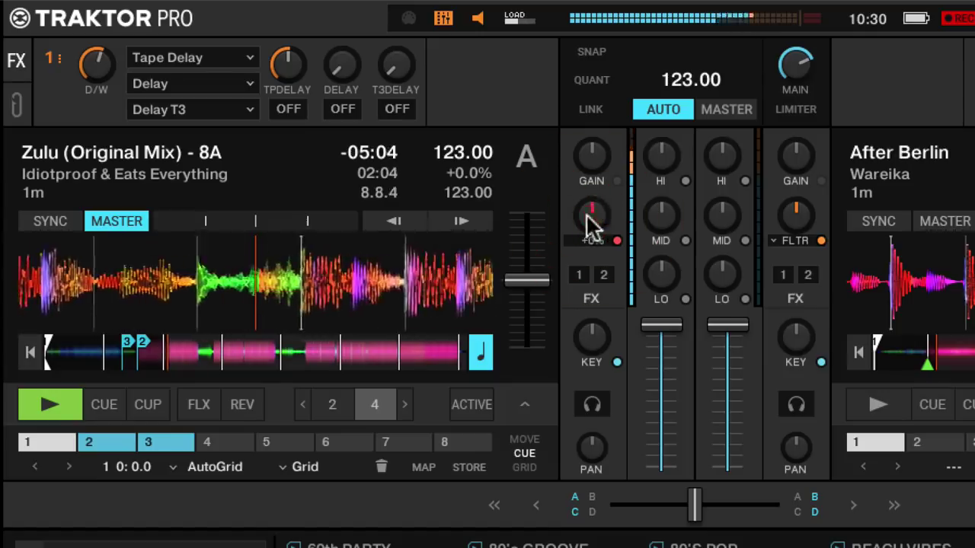
# Audition Dual Delay as deck A's mixer effect by raising its amount and bringing it back down
pyautogui.click(578, 242)
pyautogui.click(593, 288)
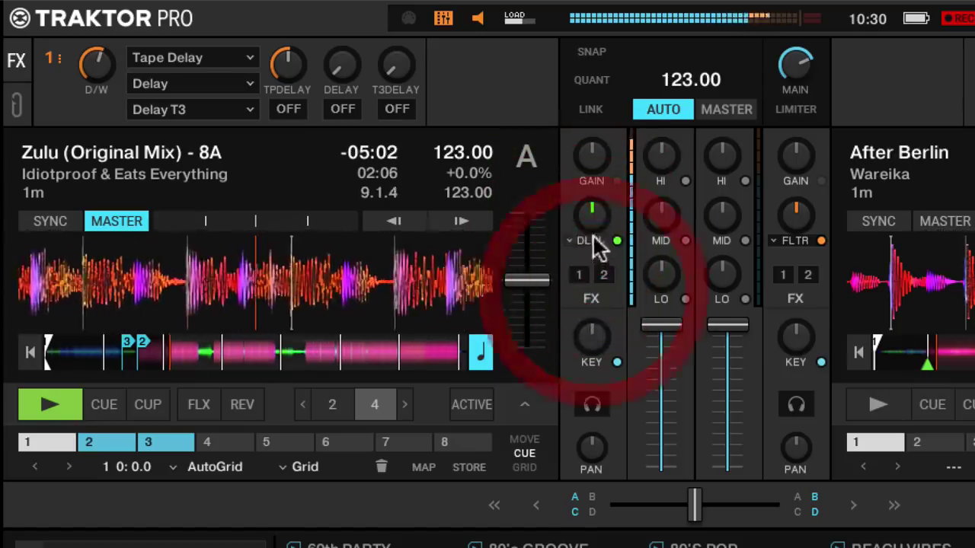
pyautogui.moveTo(598, 219); pyautogui.dragTo(597, 192)
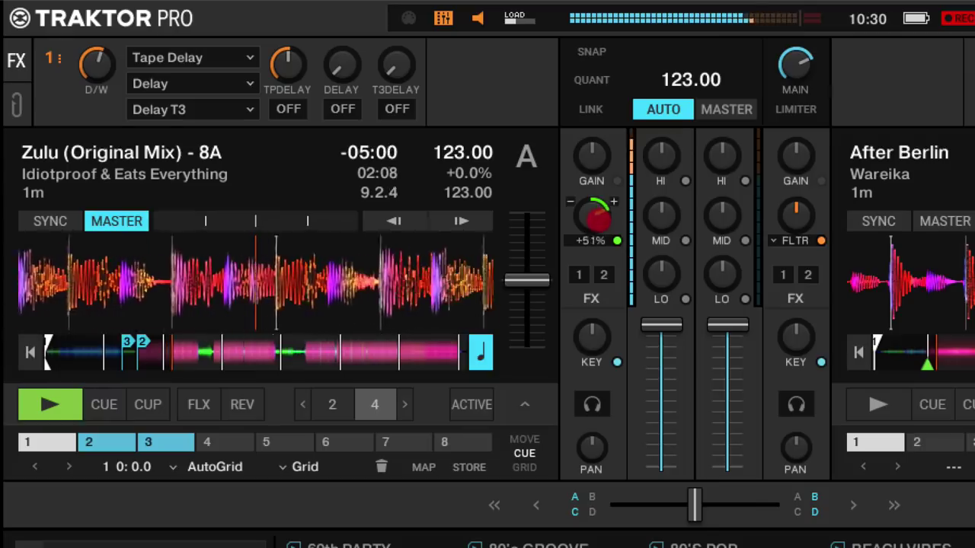
pyautogui.moveTo(598, 217)
pyautogui.mouseDown()
pyautogui.moveTo(598, 198)
pyautogui.moveTo(598, 227)
pyautogui.mouseUp()
# Audition Noise followed by Time Gater as deck A's mixer effect, sweeping the Time Gater amount
pyautogui.click(579, 241)
pyautogui.click(592, 311)
pyautogui.click(587, 237)
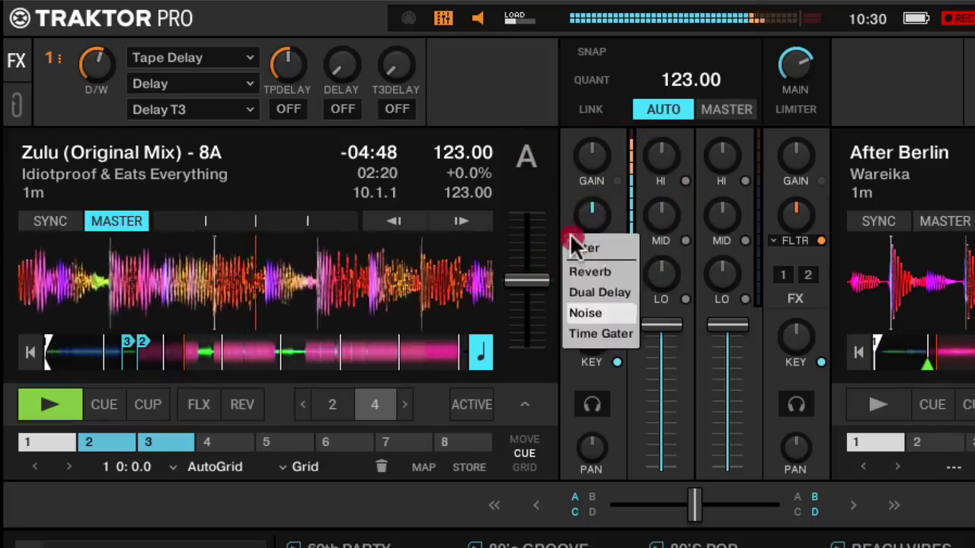
pyautogui.click(600, 333)
pyautogui.moveTo(592, 216)
pyautogui.mouseDown()
pyautogui.moveTo(592, 197)
pyautogui.moveTo(592, 231)
pyautogui.moveTo(588, 214)
pyautogui.mouseUp()
pyautogui.click(575, 233)
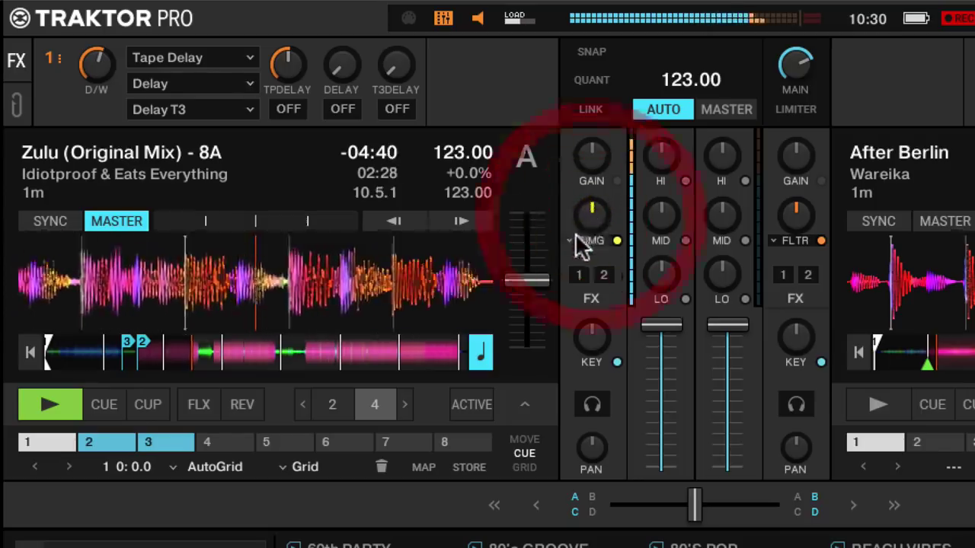
# Stop deck A and switch its mixer effect to Noise and back to Filter
pyautogui.click(48, 404)
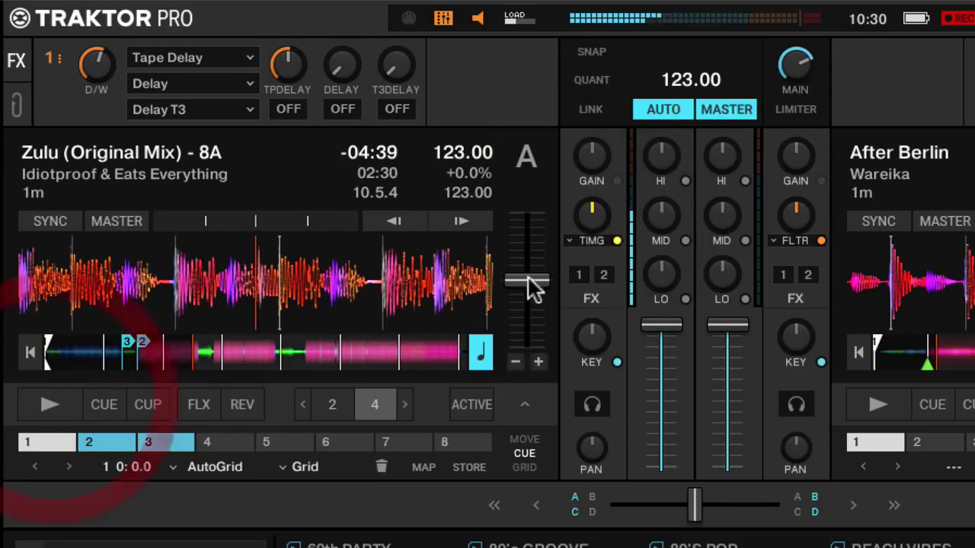
pyautogui.click(572, 242)
pyautogui.click(612, 311)
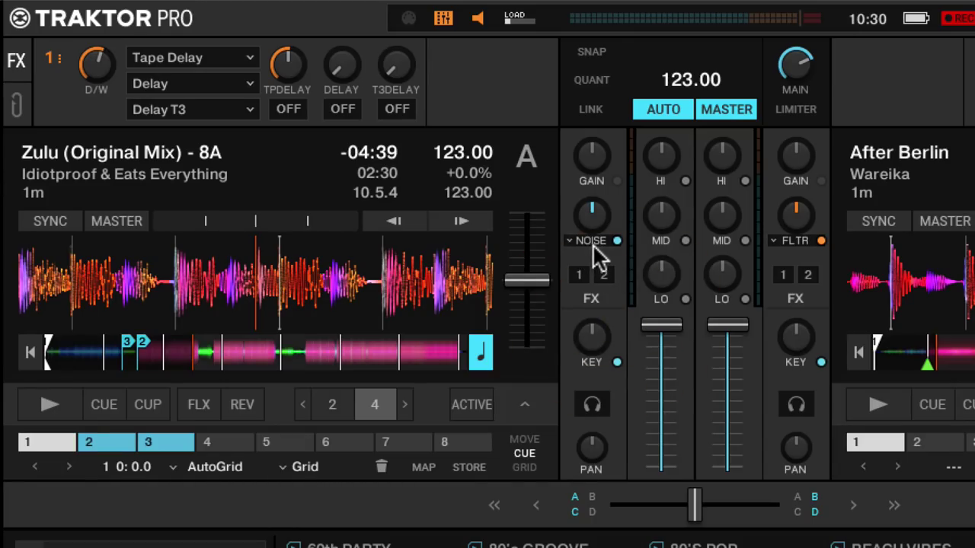
pyautogui.click(600, 259)
pyautogui.click(599, 221)
pyautogui.click(571, 241)
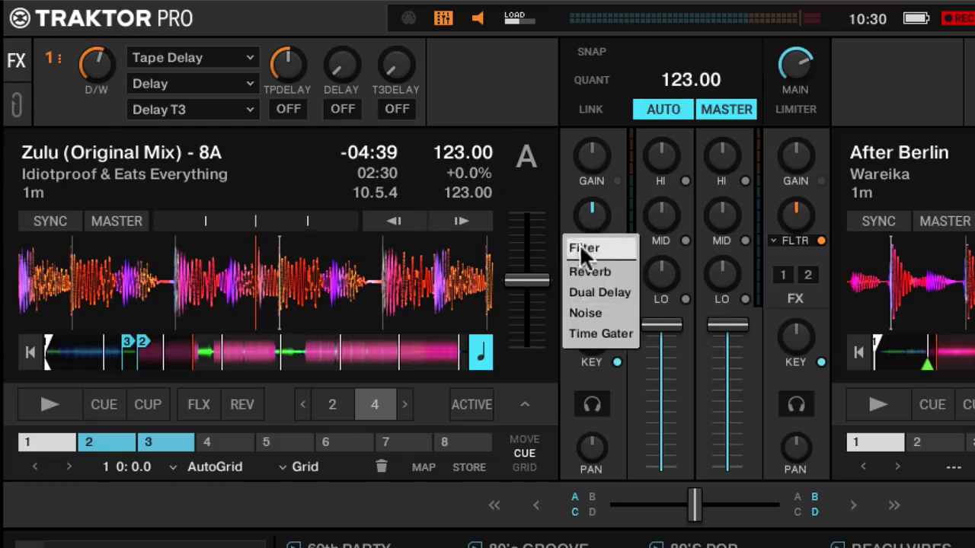
pyautogui.click(581, 251)
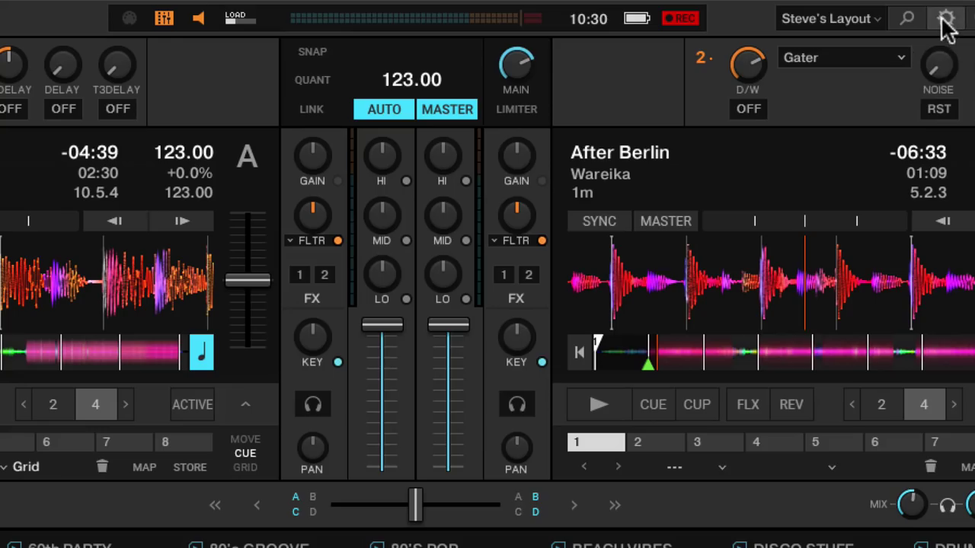
# In the Mixer preferences, set Mixer FX slots 1 to 4 to Flanger, Barber Pole, Dotted Delay and Crush
pyautogui.click(945, 17)
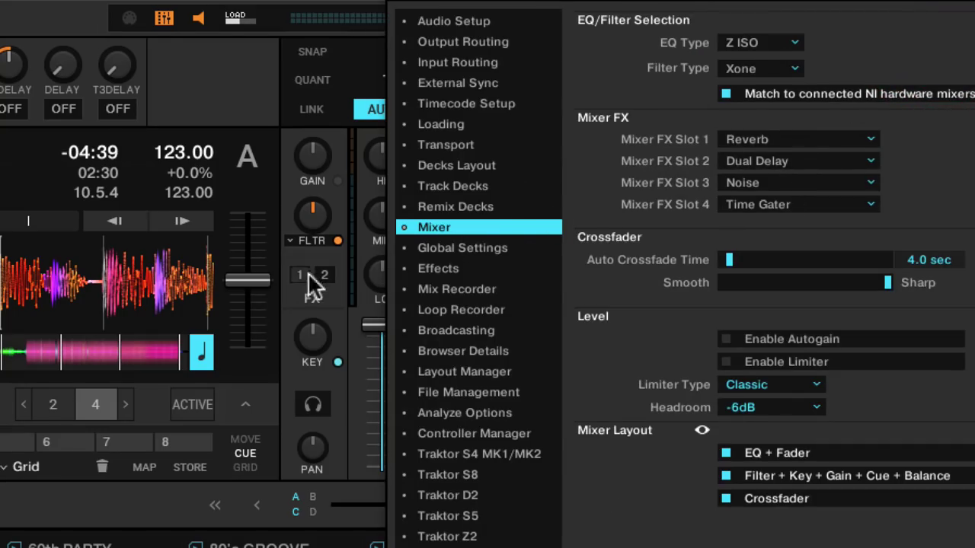
pyautogui.click(780, 137)
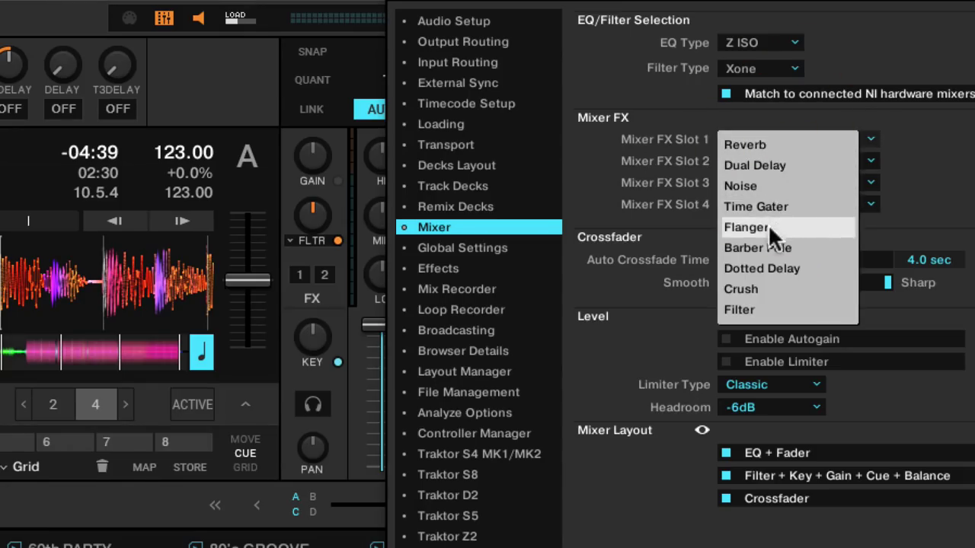
pyautogui.click(769, 226)
pyautogui.click(770, 160)
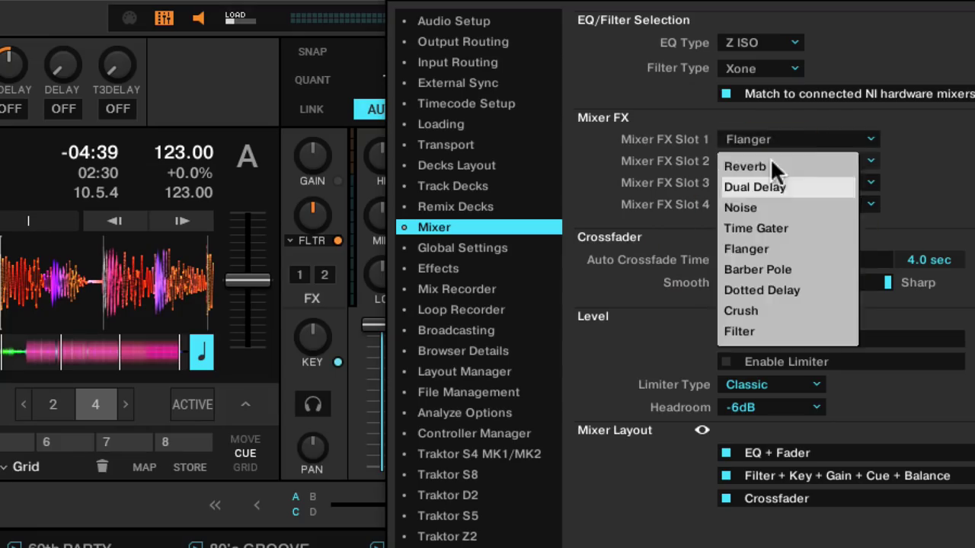
pyautogui.click(755, 262)
pyautogui.click(767, 181)
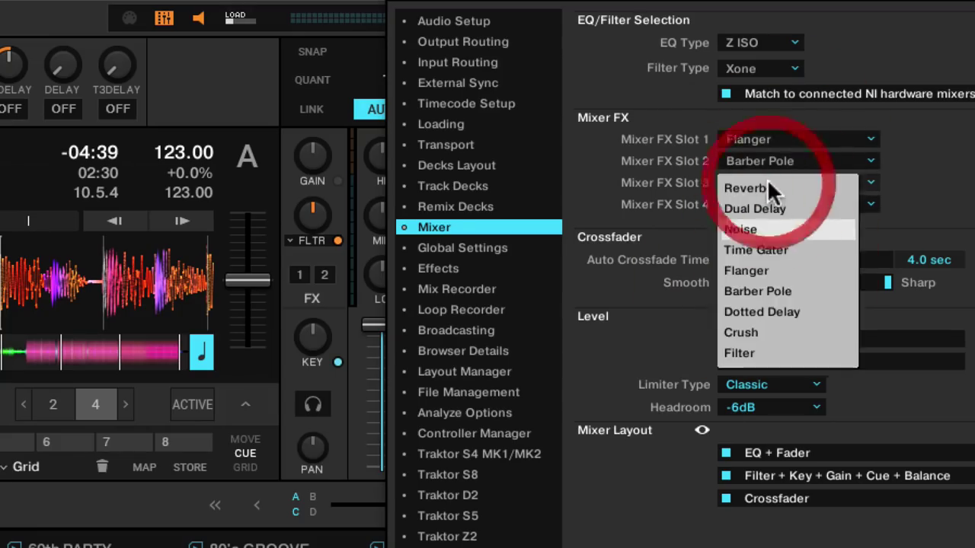
pyautogui.click(762, 314)
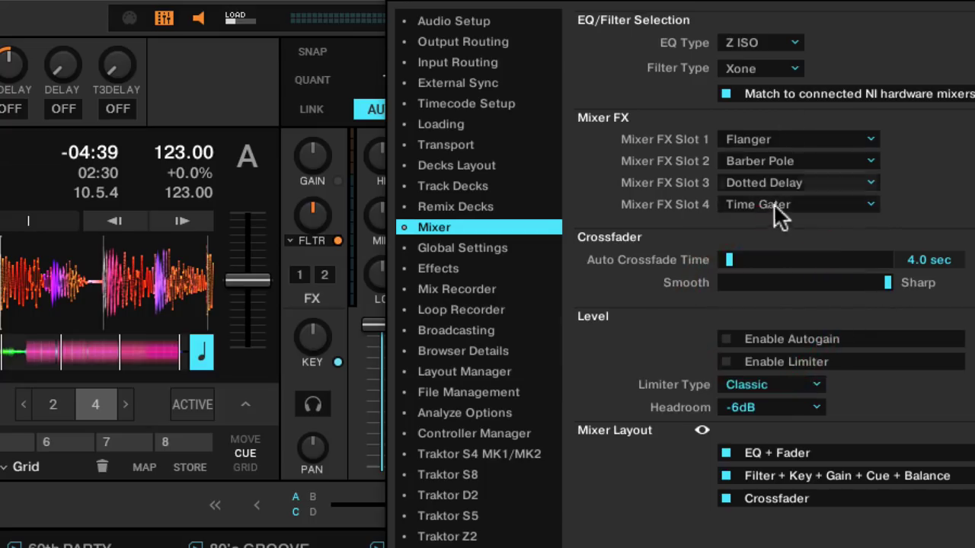
pyautogui.click(773, 204)
pyautogui.click(754, 352)
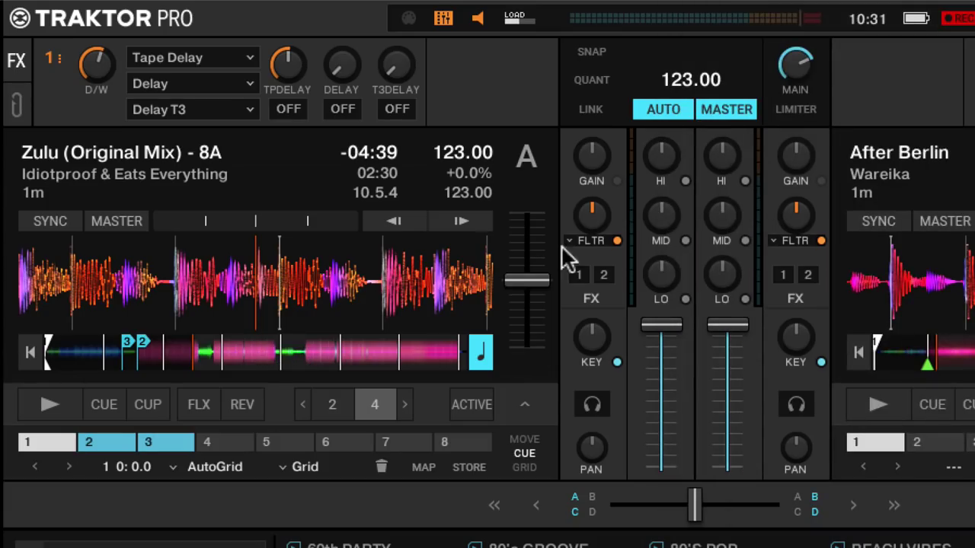
# Check deck A's list of mixer effects and play its track from a point shortly after cue point 2
pyautogui.click(572, 243)
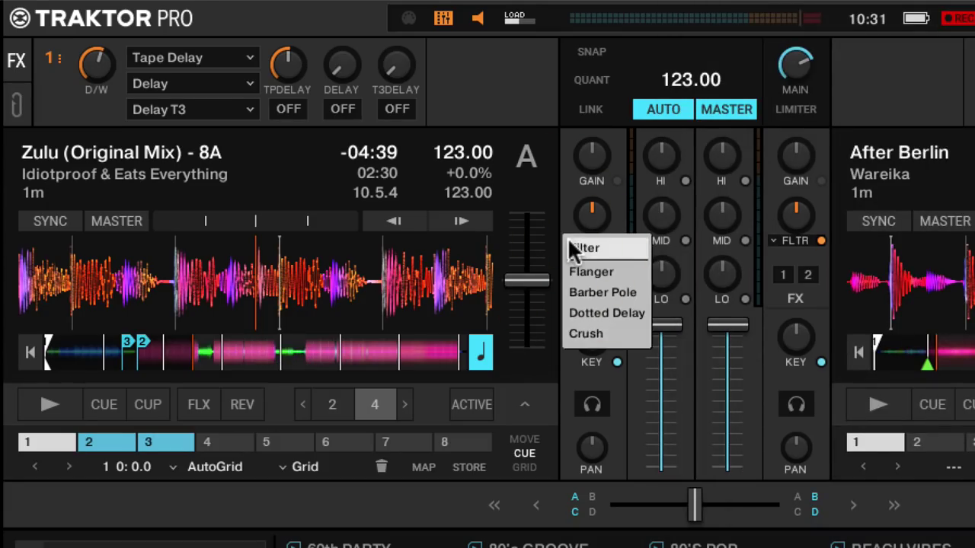
pyautogui.click(570, 243)
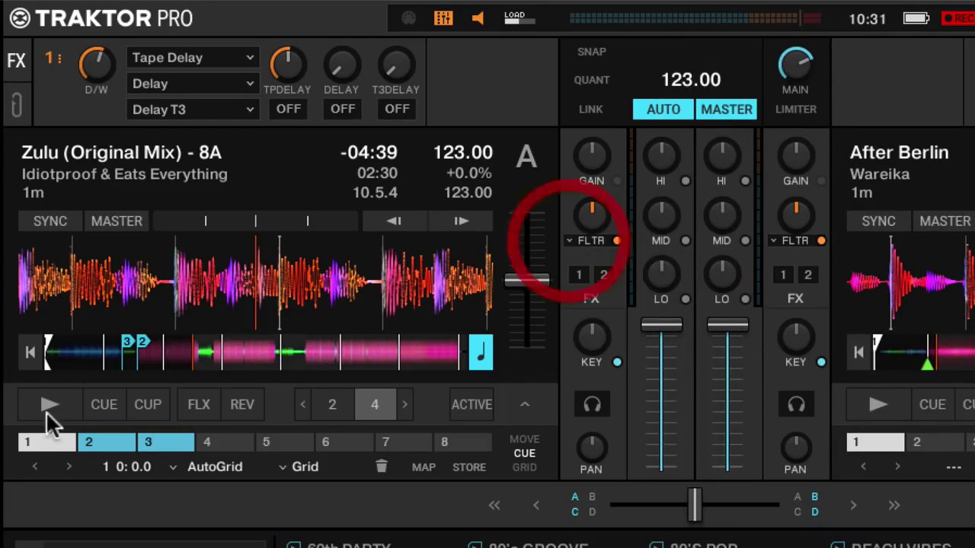
pyautogui.click(169, 354)
# Audition Flanger as deck A's mixer effect by sweeping its amount and resetting it to the centre
pyautogui.click(570, 239)
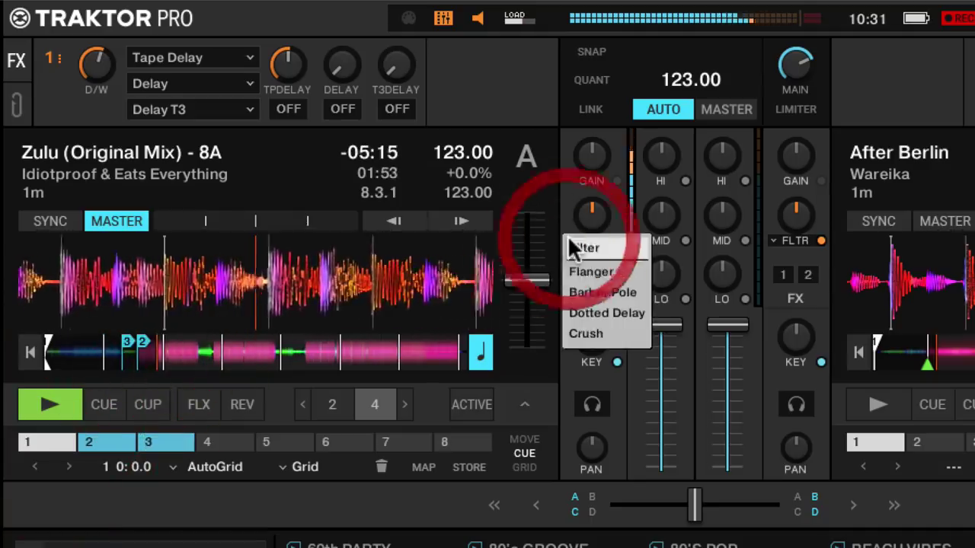
pyautogui.click(583, 266)
pyautogui.moveTo(593, 220); pyautogui.dragTo(592, 369)
pyautogui.doubleClick(591, 211)
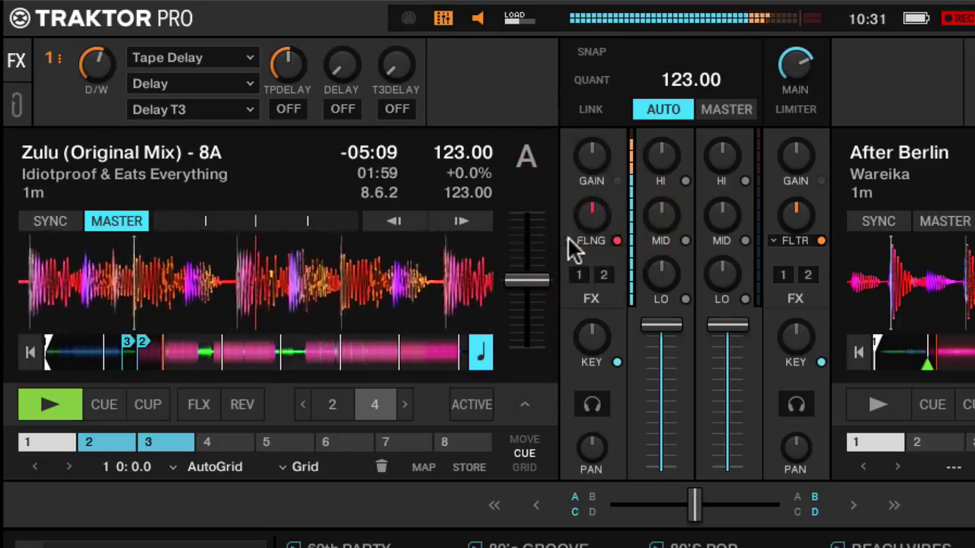
# Audition Barber Pole as deck A's mixer effect by turning its amount down to about -73% and resetting it to the centre
pyautogui.click(577, 241)
pyautogui.click(585, 290)
pyautogui.moveTo(592, 219); pyautogui.dragTo(593, 230)
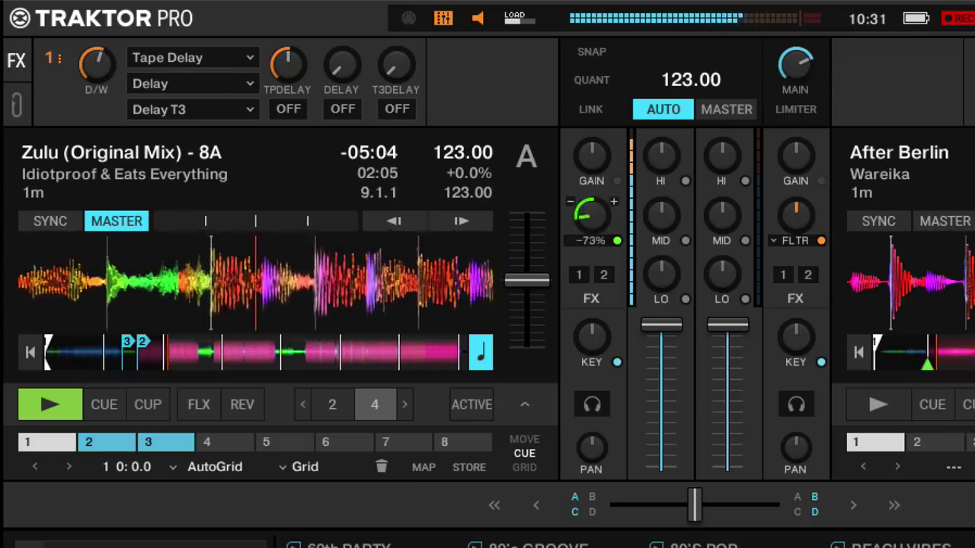
pyautogui.doubleClick(592, 217)
# Audition Dotted Delay on deck A with a raised amount, stopping and restarting the track while it is applied
pyautogui.click(575, 242)
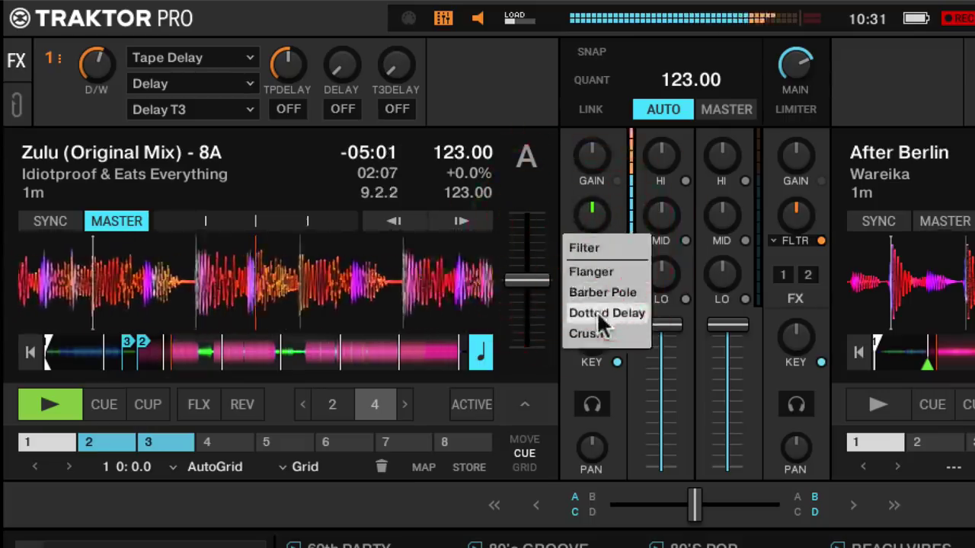
pyautogui.click(596, 313)
pyautogui.click(594, 217)
pyautogui.moveTo(594, 218); pyautogui.dragTo(593, 211)
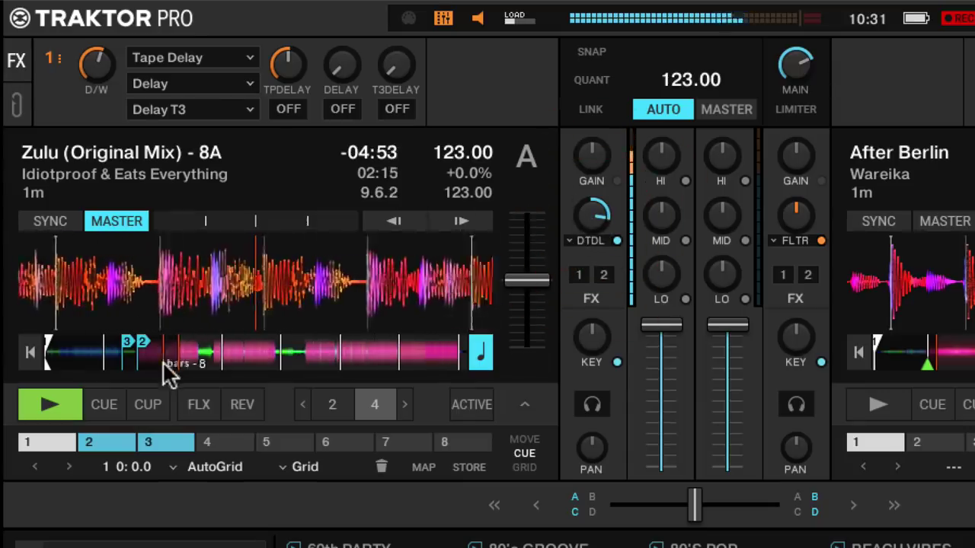
pyautogui.click(64, 408)
pyautogui.click(64, 407)
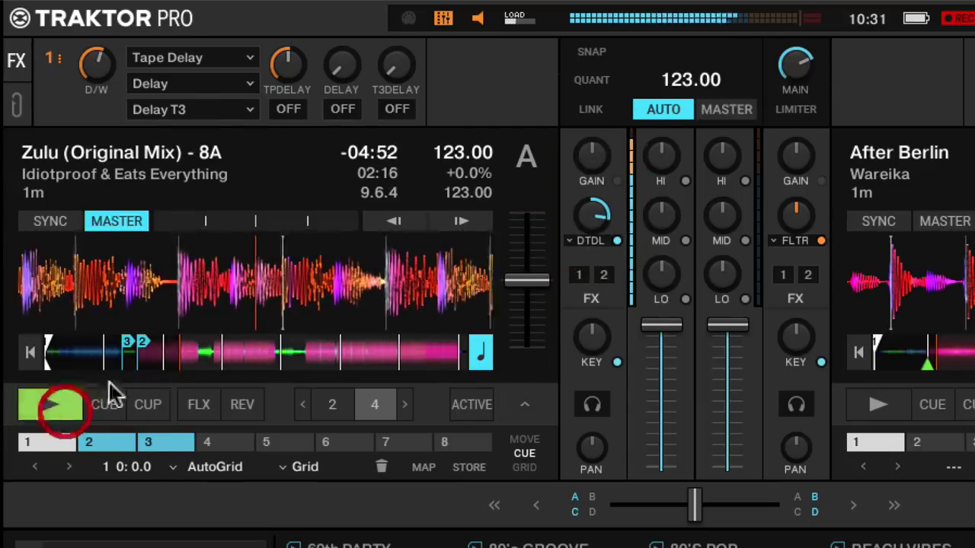
# Audition Crush as deck A's mixer effect by sweeping its amount and bringing it back to the centre
pyautogui.click(569, 240)
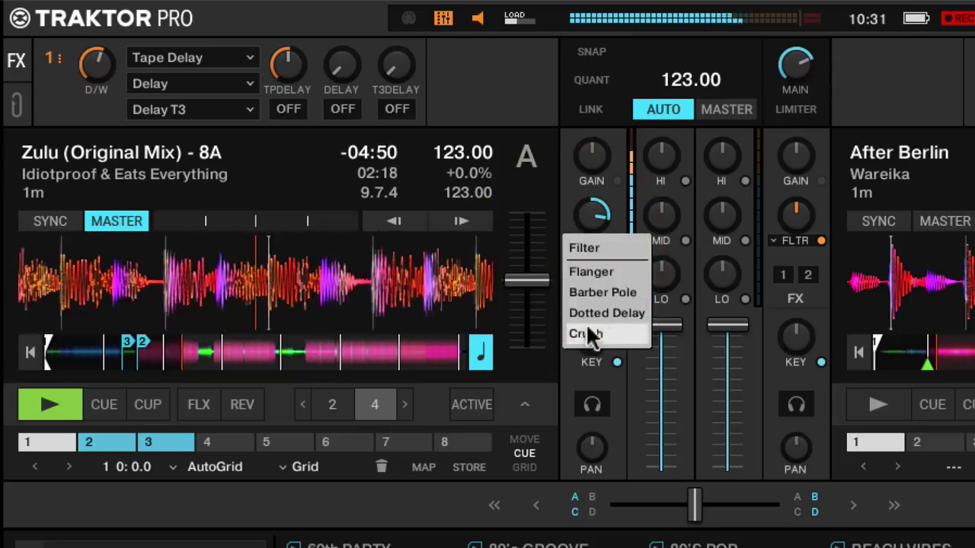
pyautogui.click(584, 332)
pyautogui.moveTo(591, 217)
pyautogui.mouseDown()
pyautogui.moveTo(591, 286)
pyautogui.moveTo(591, 195)
pyautogui.mouseUp()
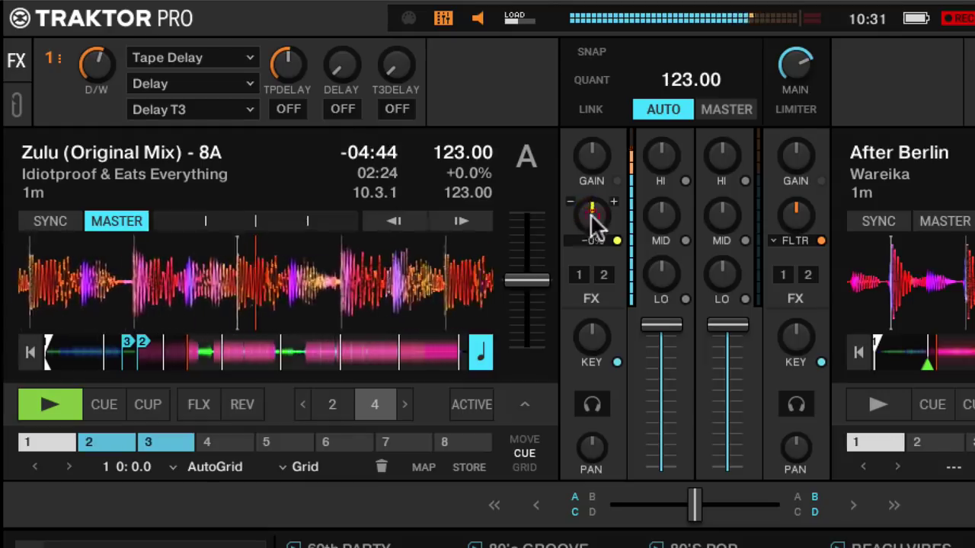
# Stop deck A and set its mixer effect back to Filter
pyautogui.click(47, 403)
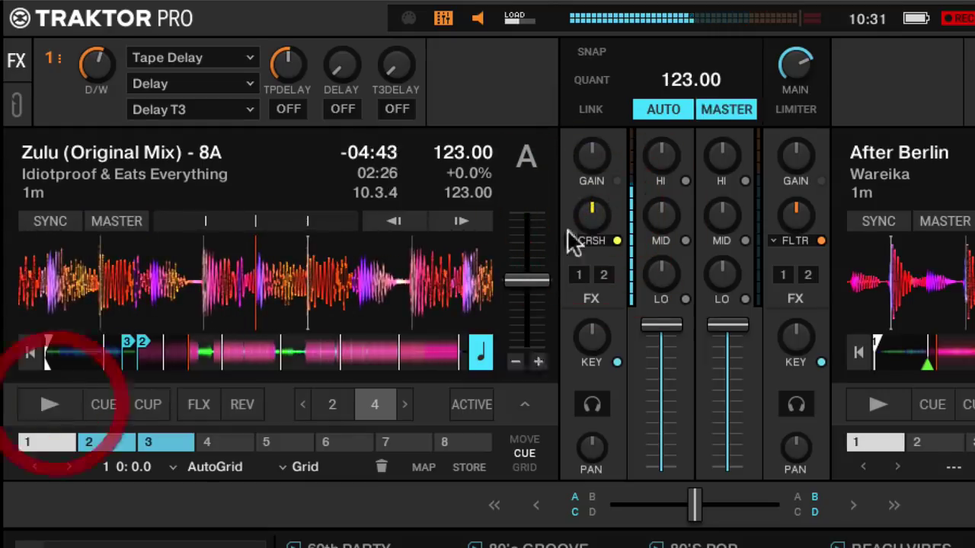
pyautogui.click(566, 240)
pyautogui.click(598, 245)
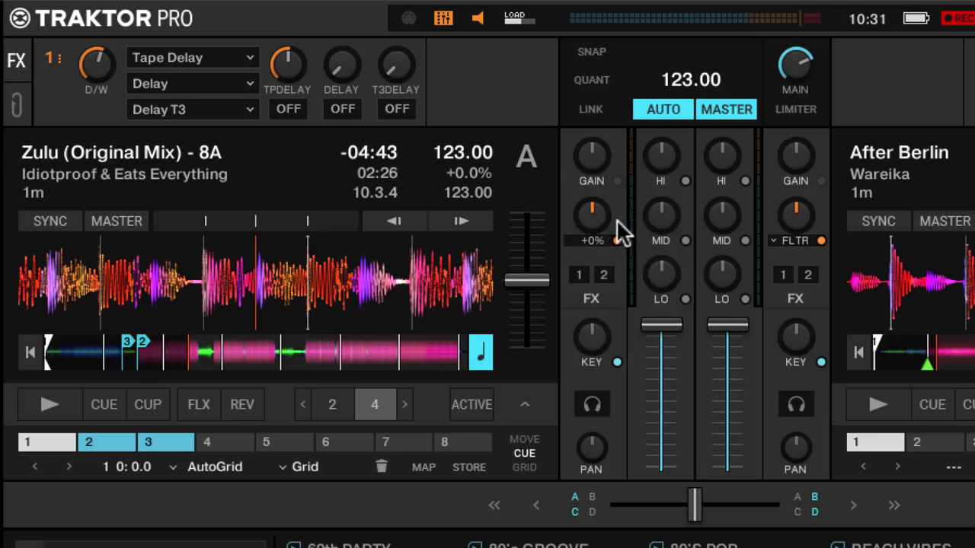
pyautogui.click(623, 233)
# Play deck A from just after cue point 2, slow its tempo to -34.1%, and stop it and reset the tempo
pyautogui.click(145, 364)
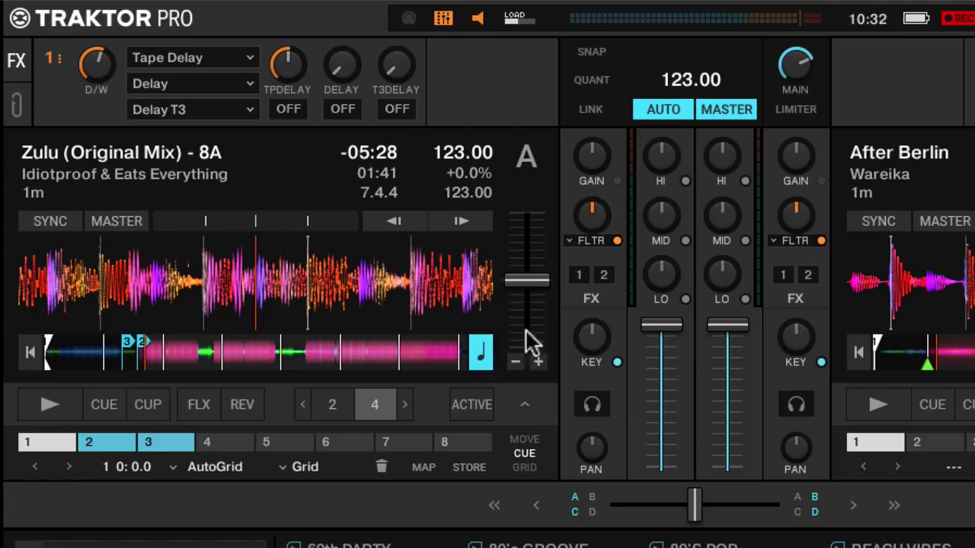
pyautogui.click(53, 400)
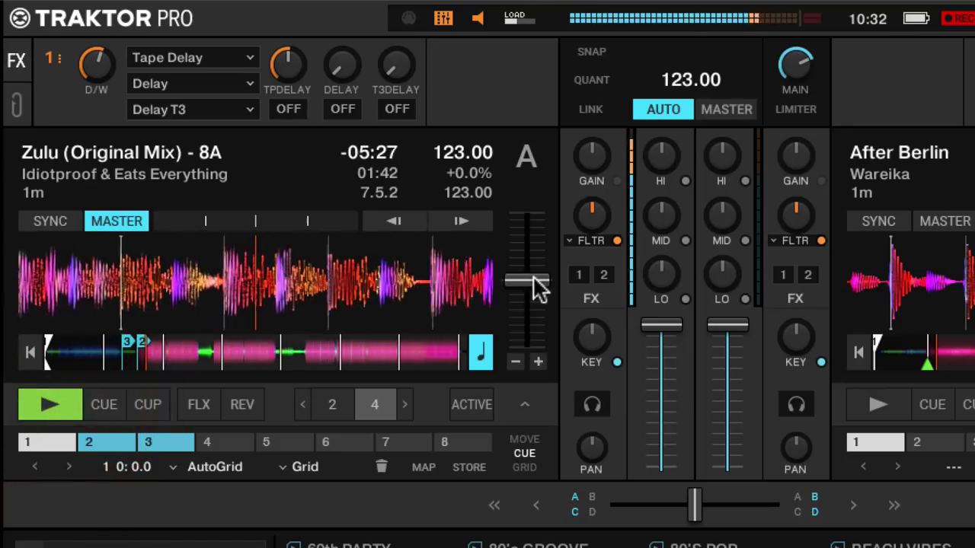
pyautogui.moveTo(533, 280); pyautogui.dragTo(533, 260)
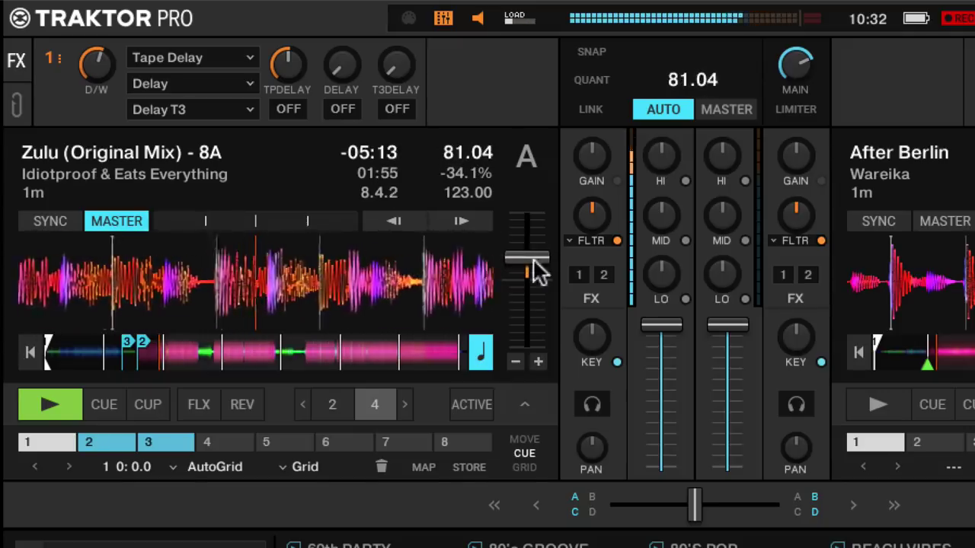
pyautogui.click(45, 404)
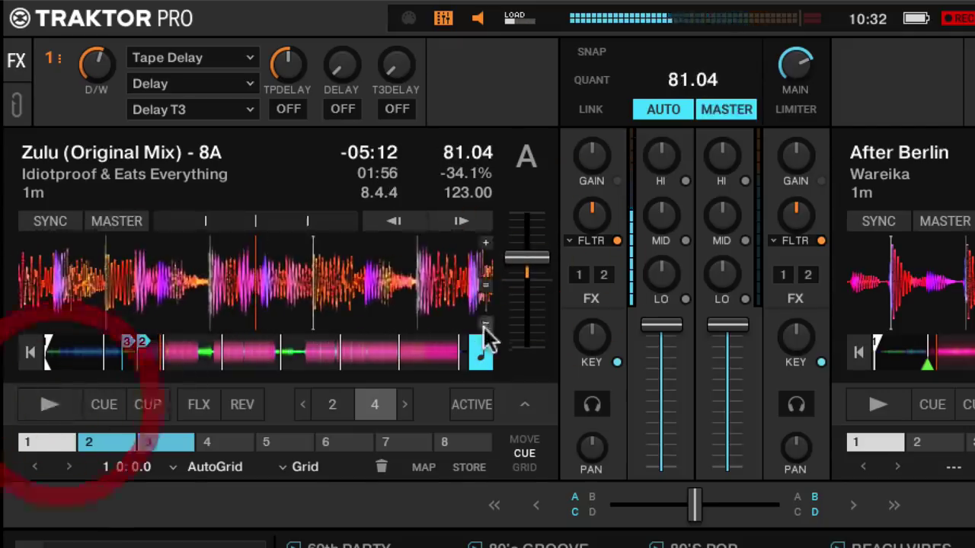
pyautogui.doubleClick(533, 256)
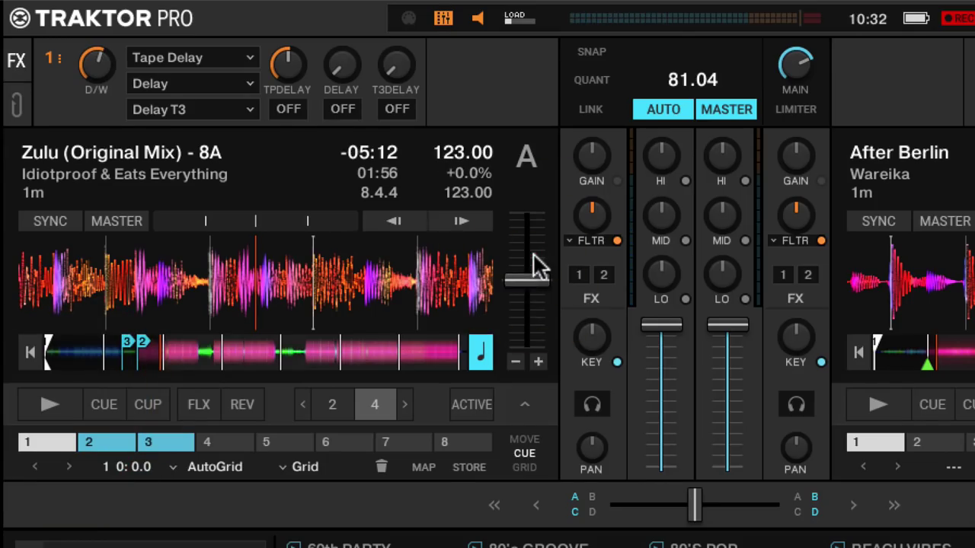
# Play deck A from just after cue point 2, switch reverse playback on and off twice, and stop the deck
pyautogui.click(145, 349)
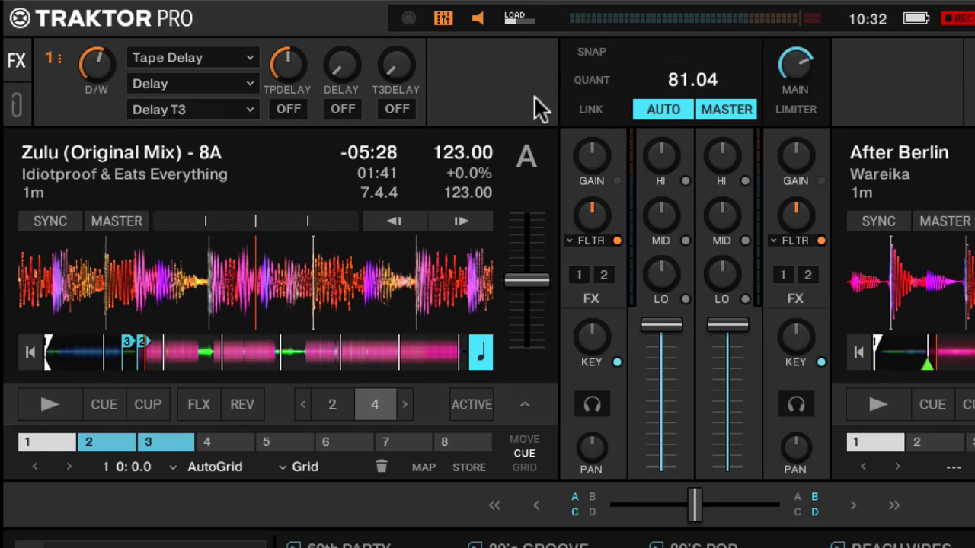
pyautogui.click(58, 404)
pyautogui.click(235, 406)
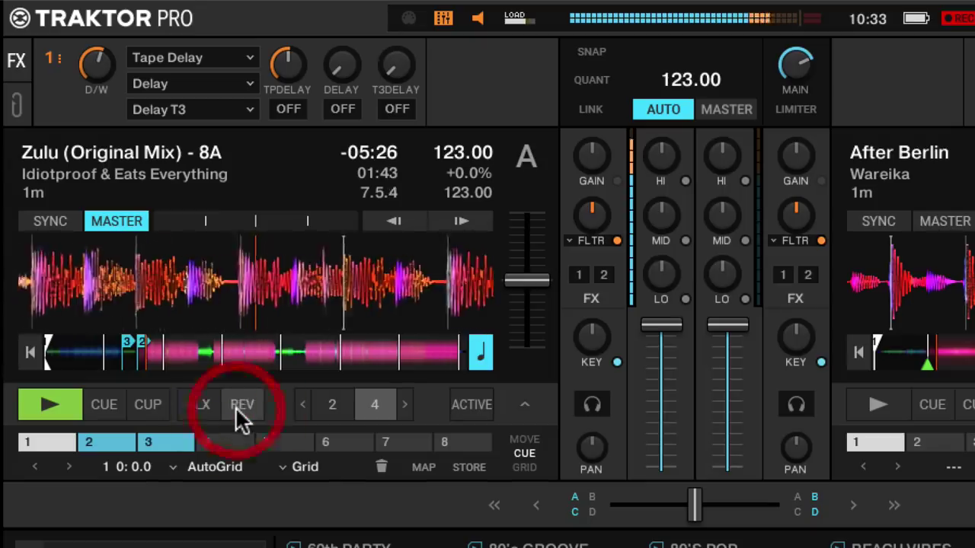
pyautogui.click(235, 406)
pyautogui.click(239, 409)
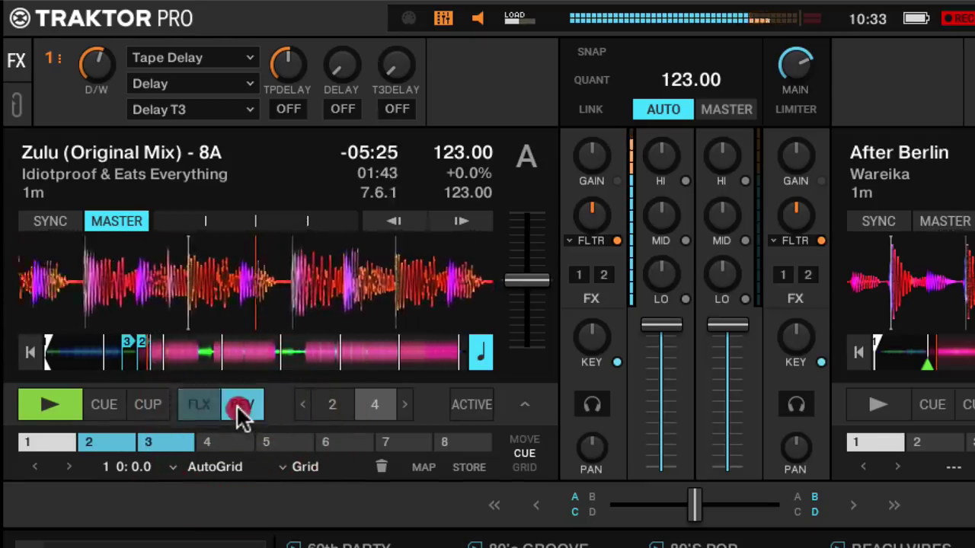
pyautogui.click(240, 414)
pyautogui.click(239, 409)
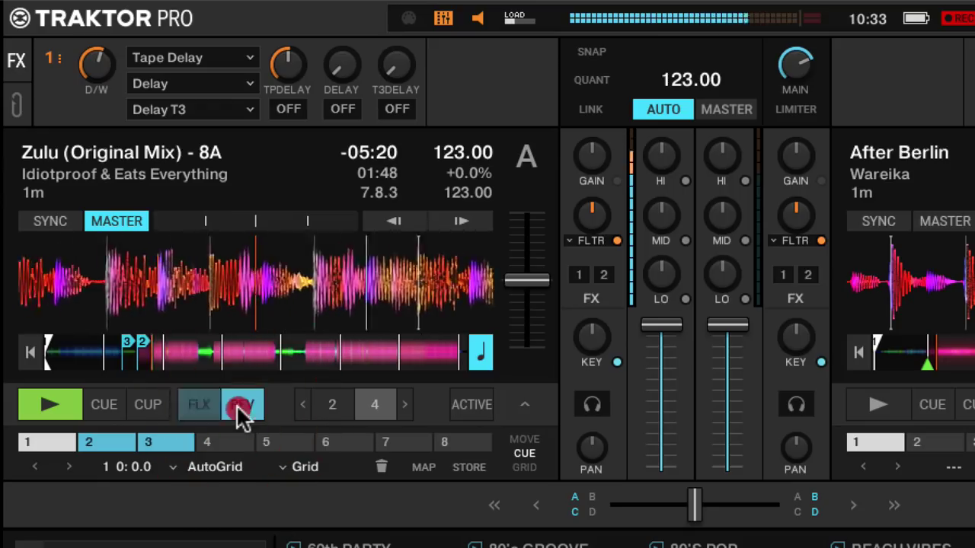
pyautogui.click(52, 405)
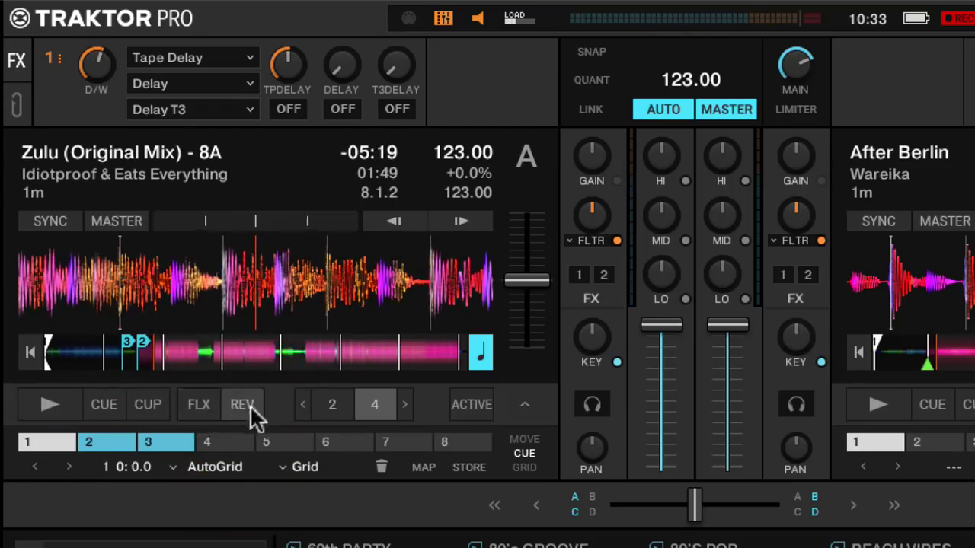
# Resume deck A, try reverse playback once more, and stop the deck with reverse off
pyautogui.click(46, 408)
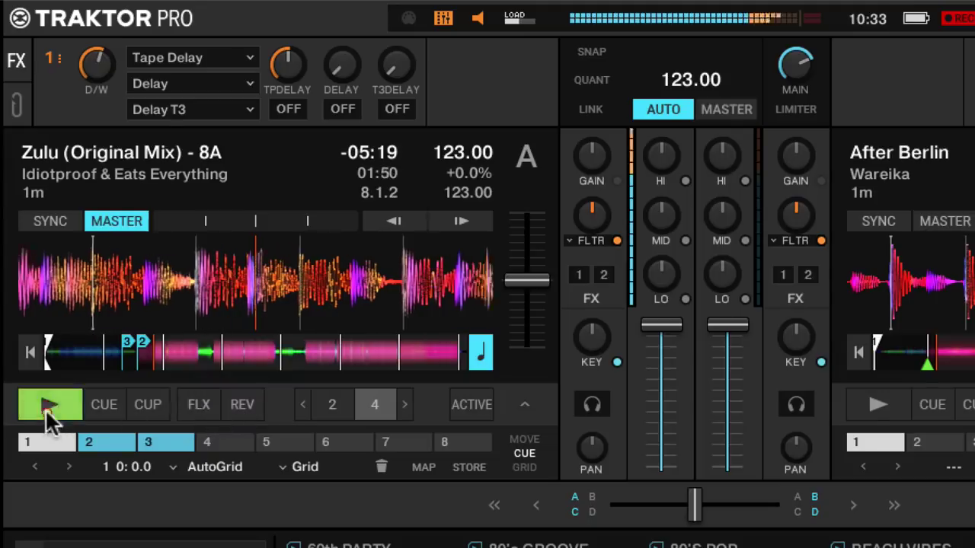
pyautogui.click(245, 407)
pyautogui.click(245, 408)
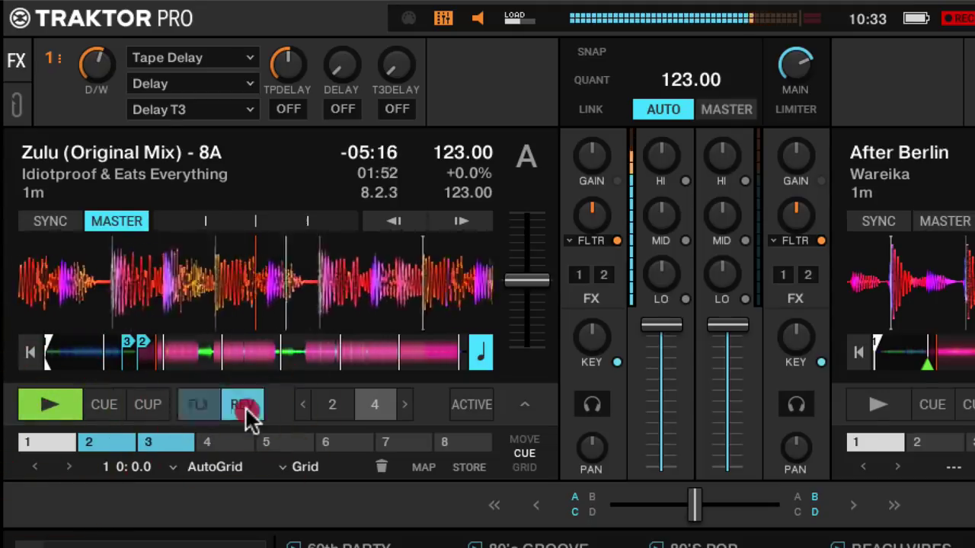
pyautogui.click(245, 407)
pyautogui.click(49, 409)
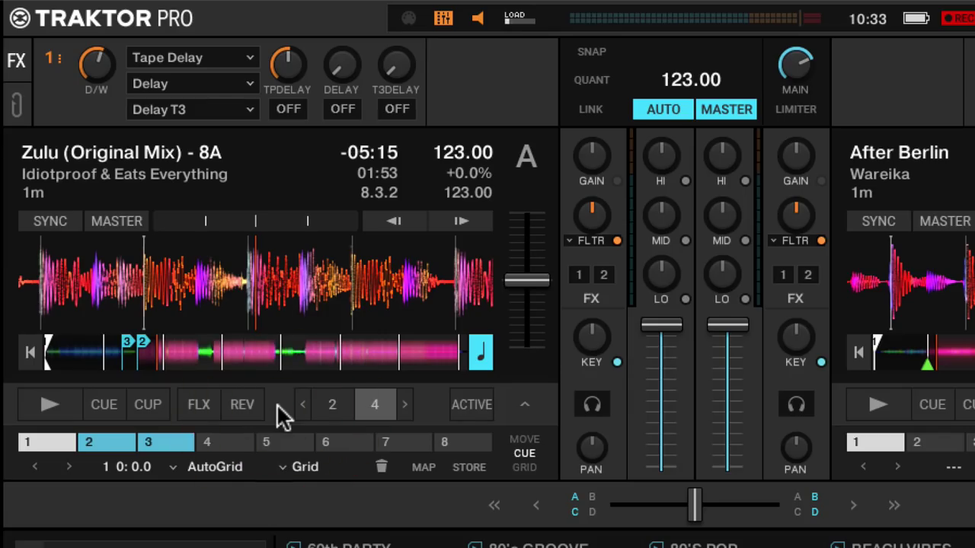
# Jump deck A slightly further past cue point 2, play the section and stop the deck
pyautogui.click(158, 351)
pyautogui.click(48, 407)
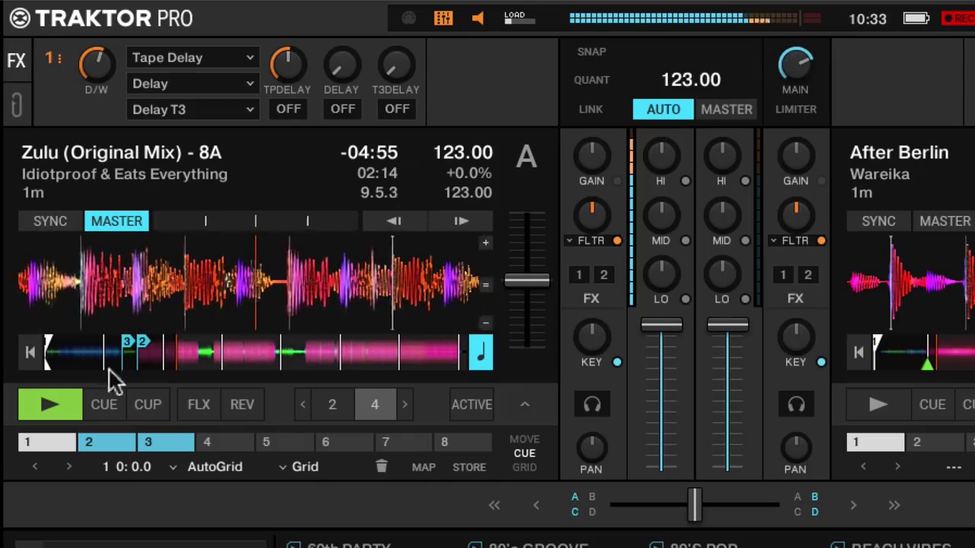
pyautogui.click(47, 404)
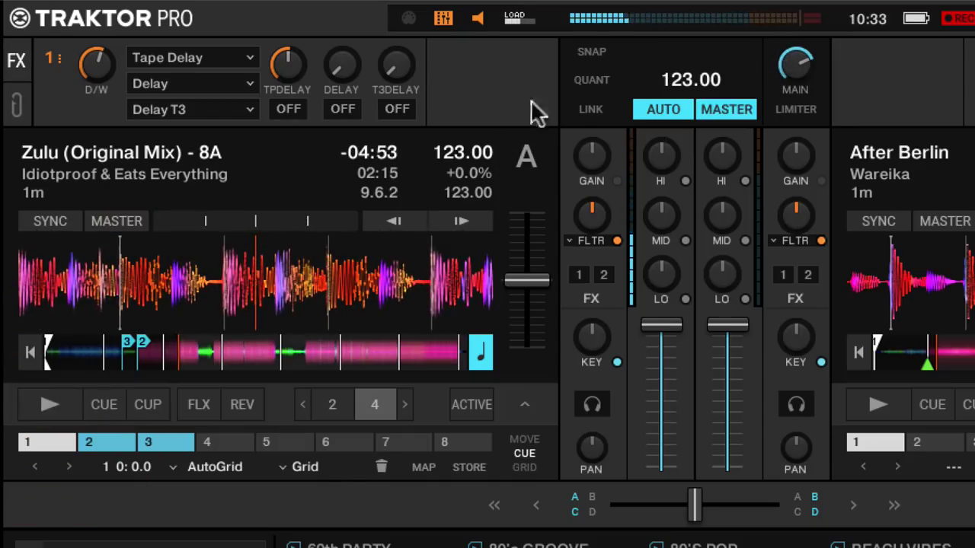
# Look over the master clock controls and the Loop Recorder, and return to the effects view
pyautogui.moveTo(710, 53)
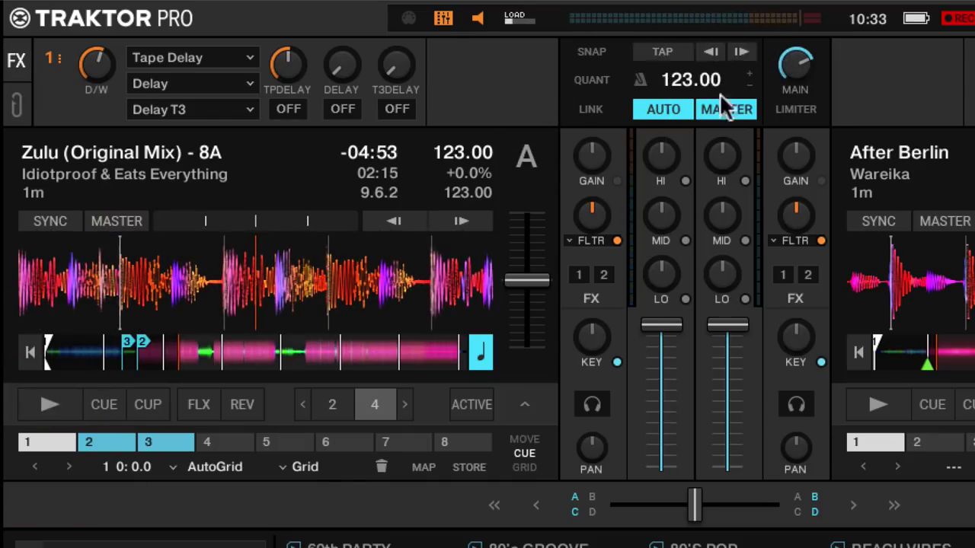
pyautogui.click(16, 104)
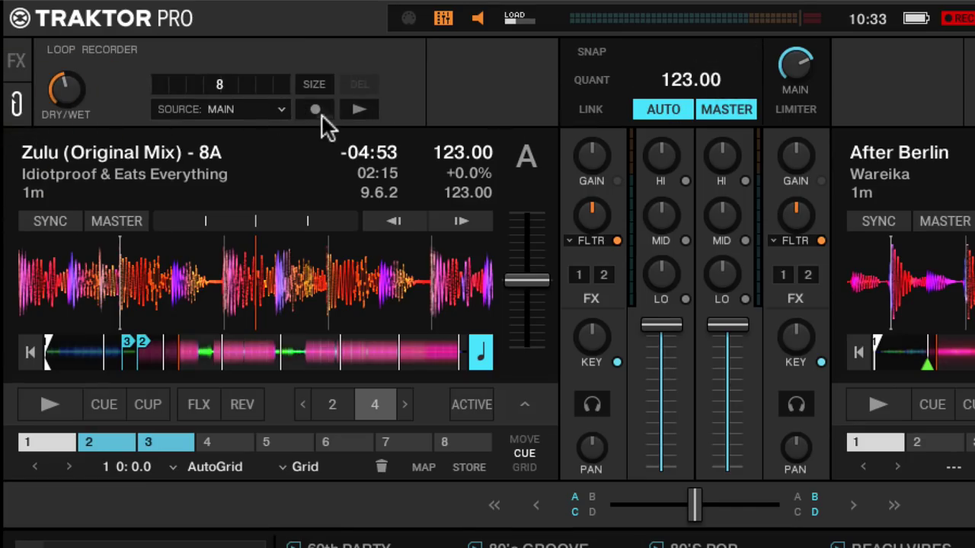
pyautogui.click(18, 63)
pyautogui.click(16, 100)
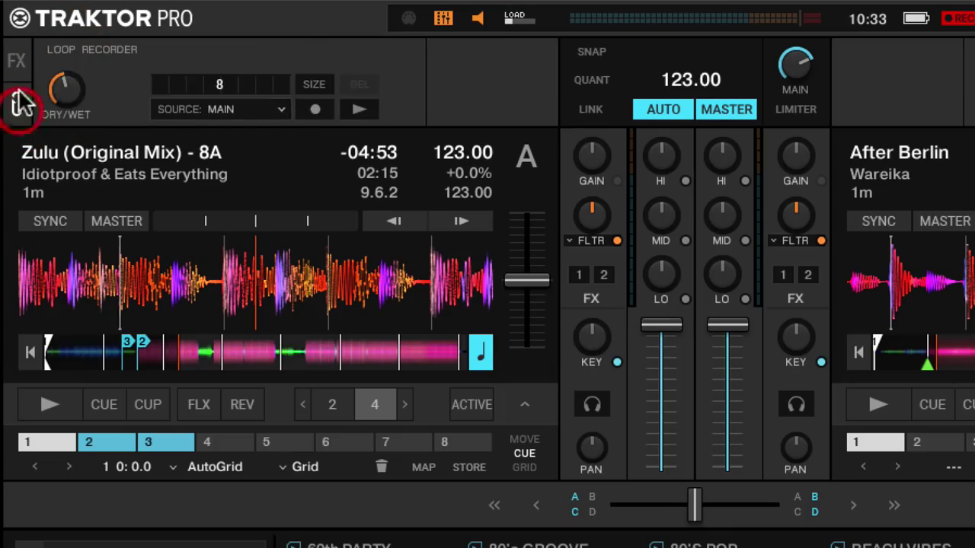
pyautogui.click(17, 60)
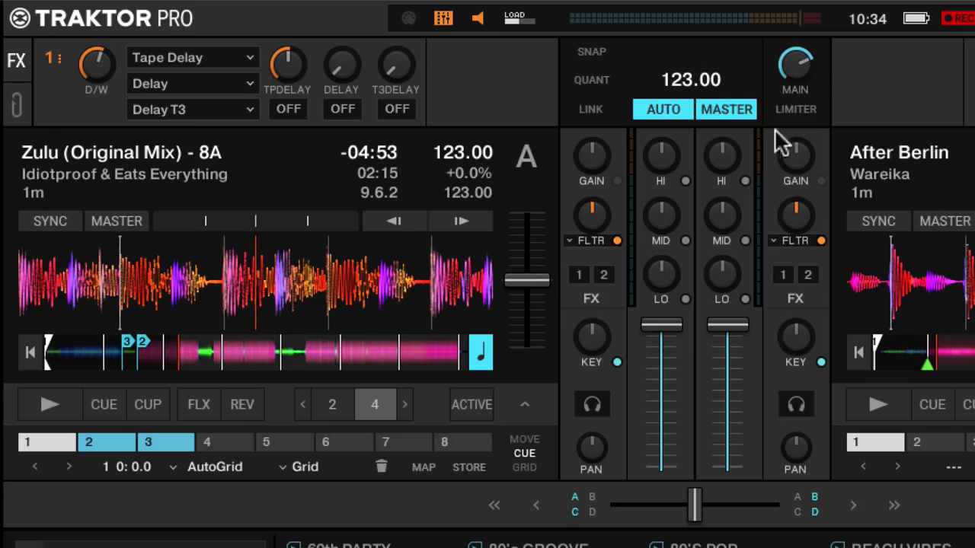
# Try the limiter on the main output by switching it on and back off
pyautogui.click(797, 109)
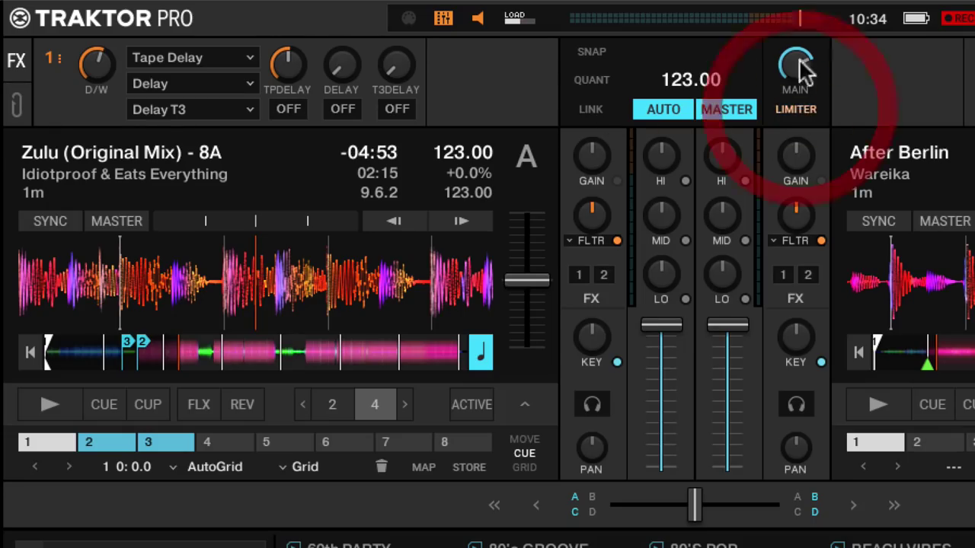
pyautogui.click(800, 109)
pyautogui.click(806, 114)
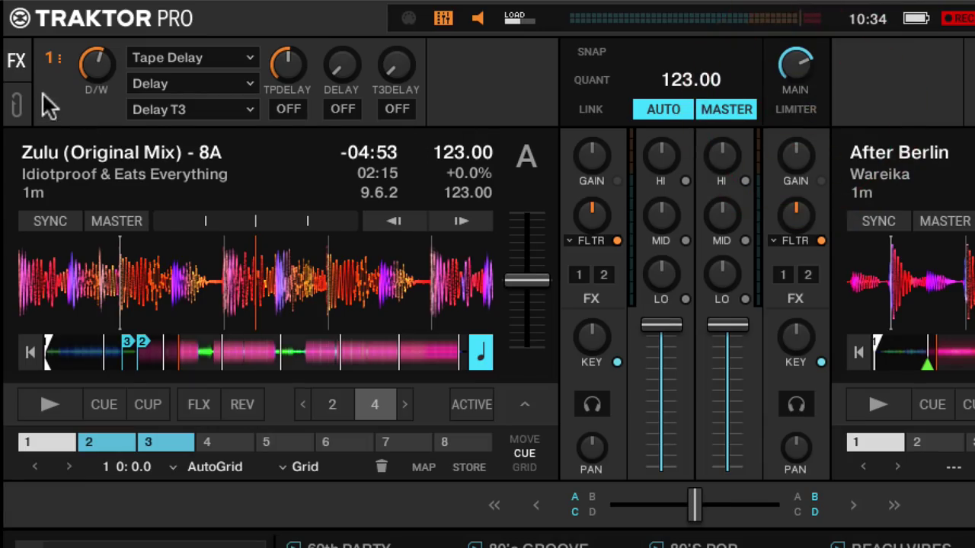
# Switch FX unit 1 to Single mode and back to Group mode
pyautogui.click(61, 63)
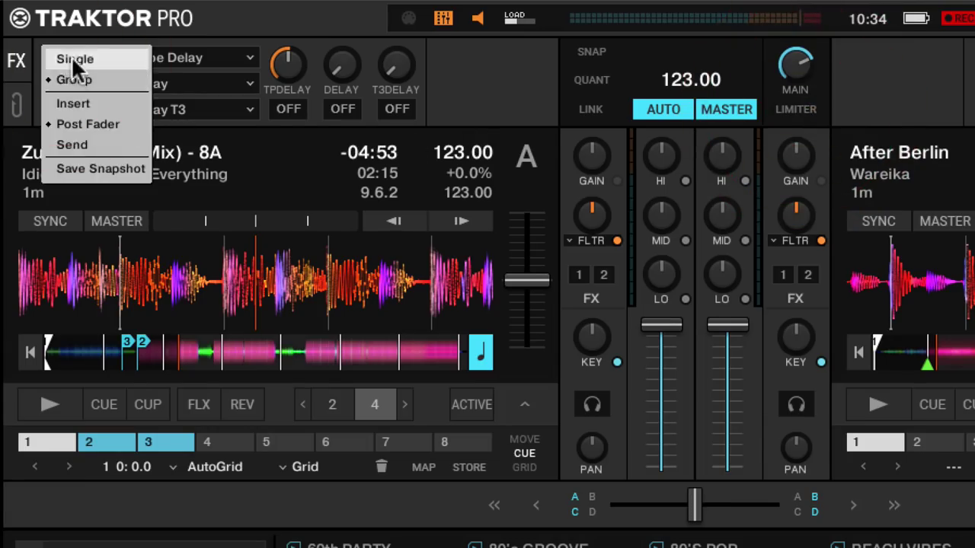
pyautogui.click(71, 56)
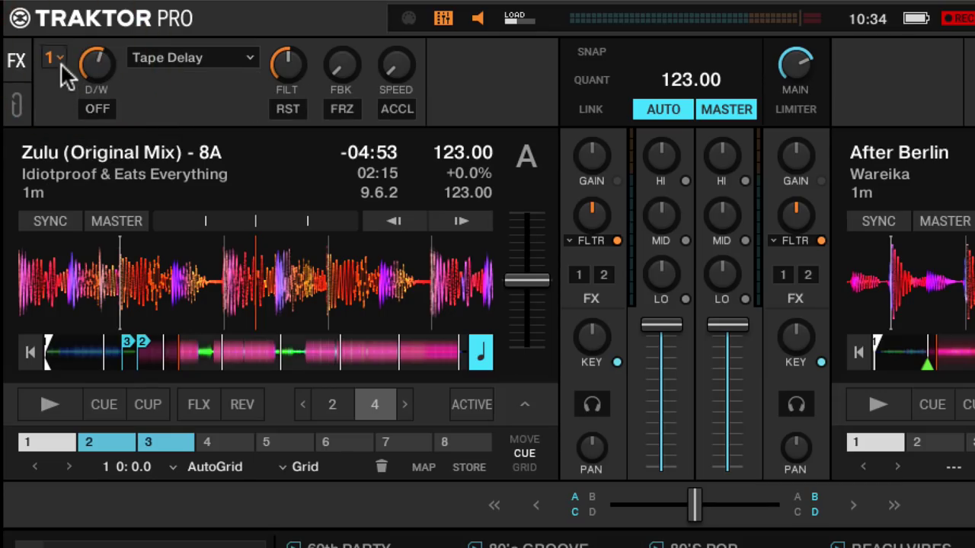
pyautogui.click(61, 64)
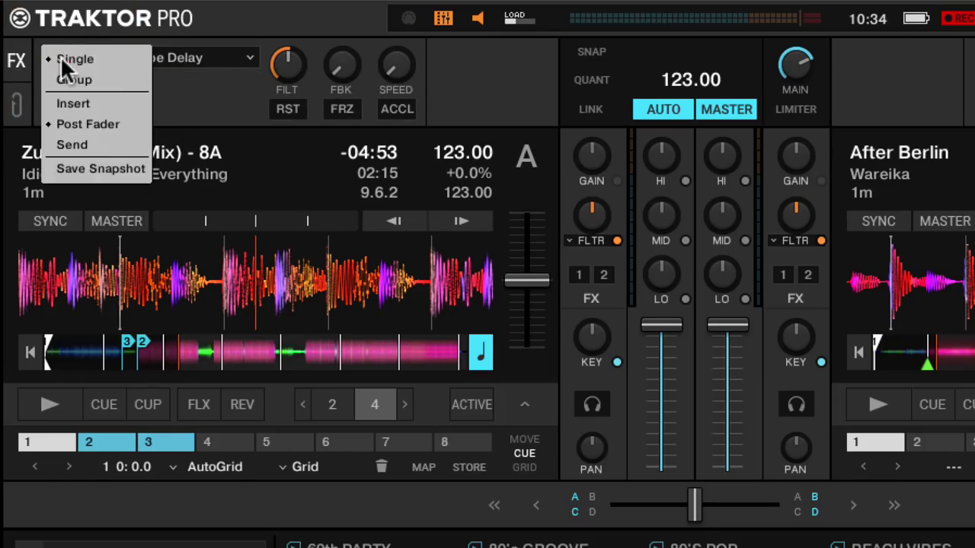
pyautogui.click(69, 80)
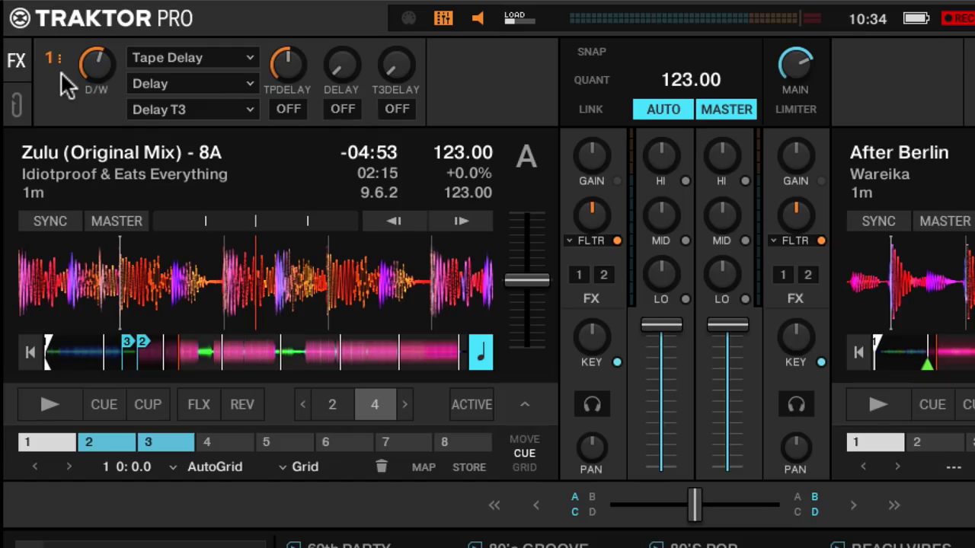
# Toggle the Tape Delay in FX unit 1 on and off, leaving it off
pyautogui.click(297, 114)
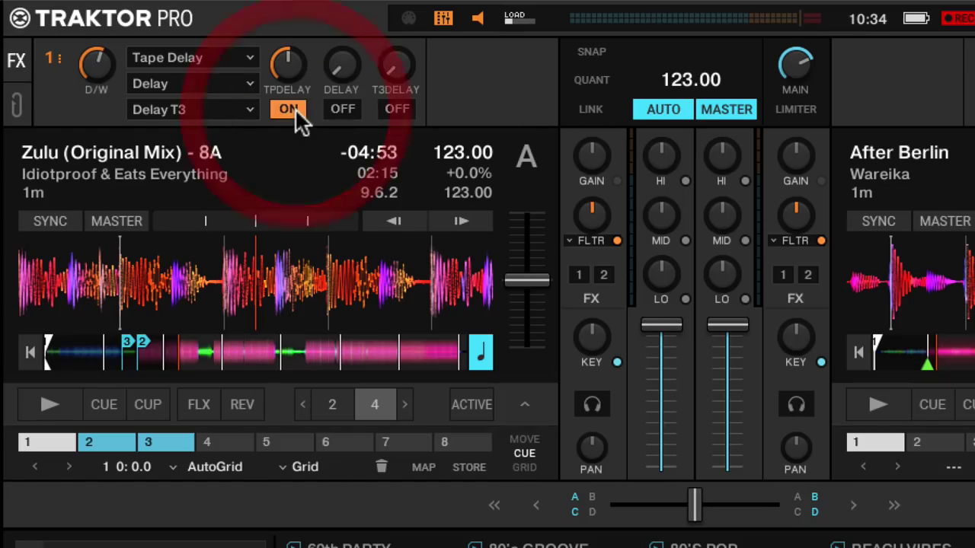
pyautogui.click(297, 114)
pyautogui.click(297, 114)
pyautogui.click(297, 111)
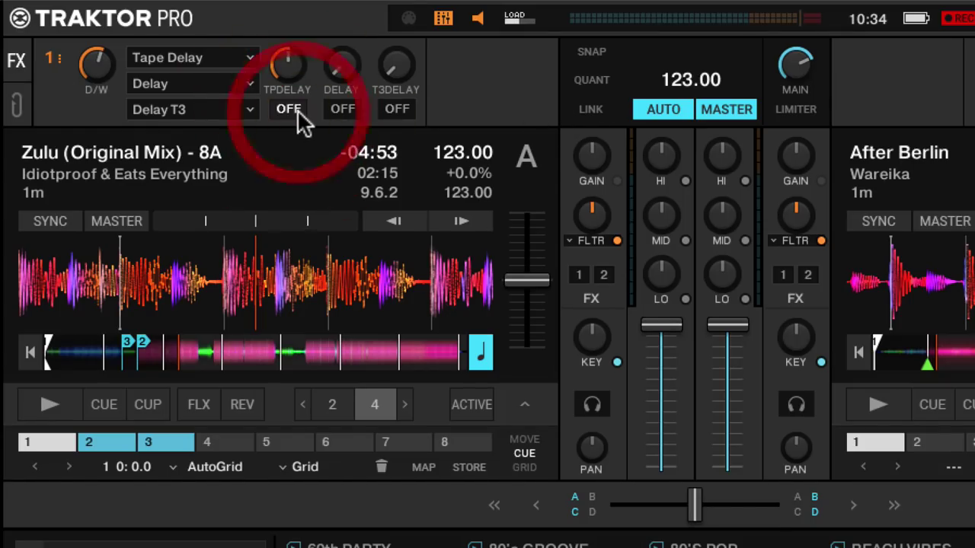
# Switch the first effect of FX unit 1, the Tape Delay, on and back off once more
pyautogui.click(296, 110)
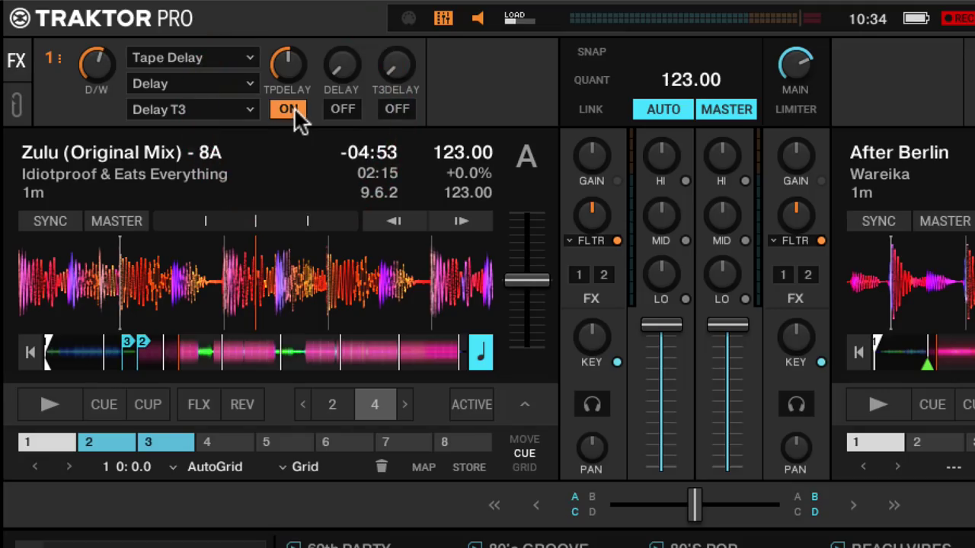
pyautogui.click(294, 108)
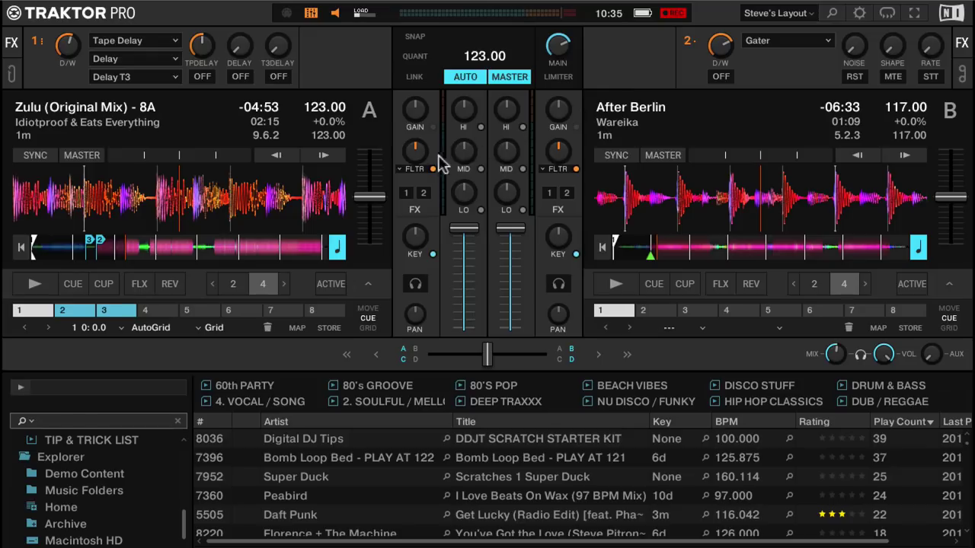
# Try other Mixer FX on channel A, including Barber Pole, with the knob turned below centre, and assign Crush
pyautogui.moveTo(387, 189)
pyautogui.click(399, 169)
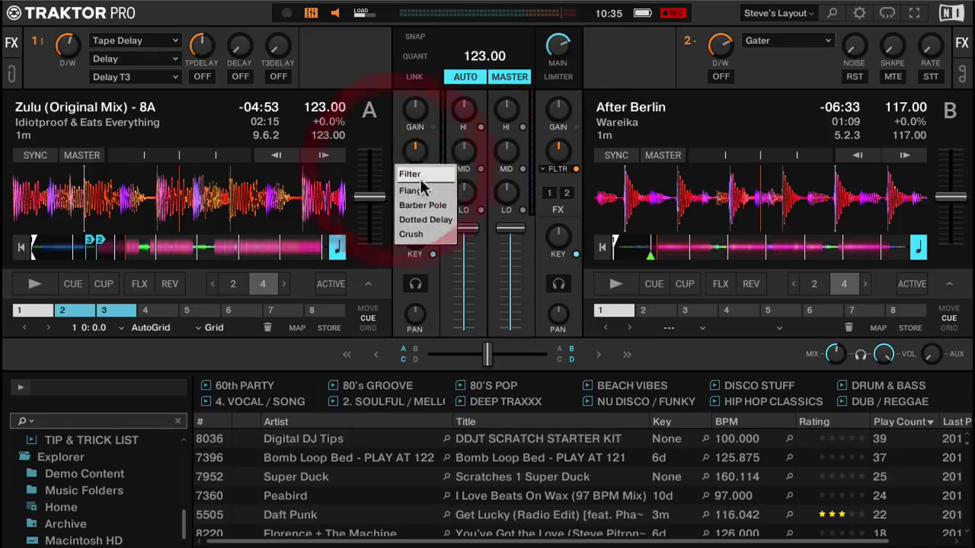
pyautogui.click(411, 172)
pyautogui.click(415, 167)
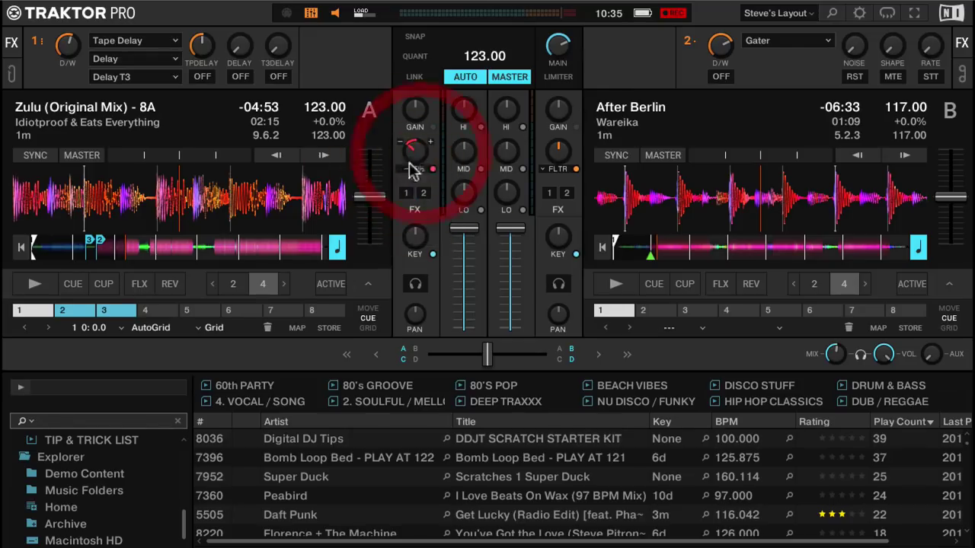
pyautogui.click(423, 205)
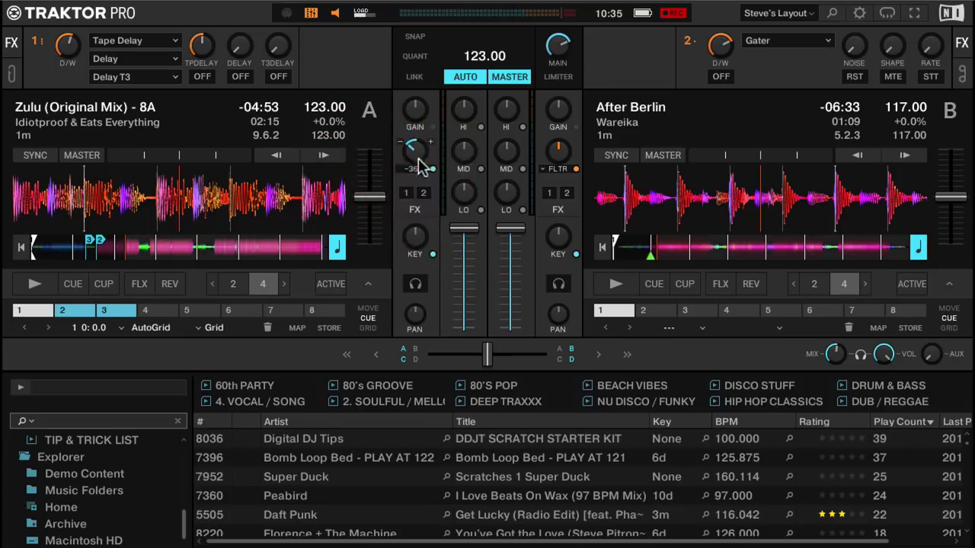
pyautogui.click(404, 170)
pyautogui.click(412, 233)
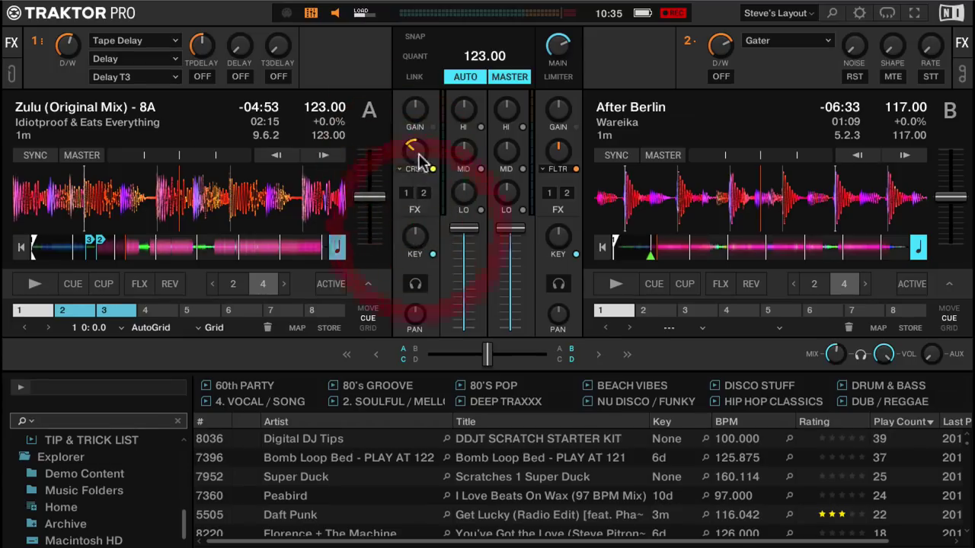
pyautogui.click(414, 149)
# Lower channel A's MID EQ to -25% and its HI EQ to about -29%
pyautogui.moveTo(461, 148); pyautogui.dragTo(463, 159)
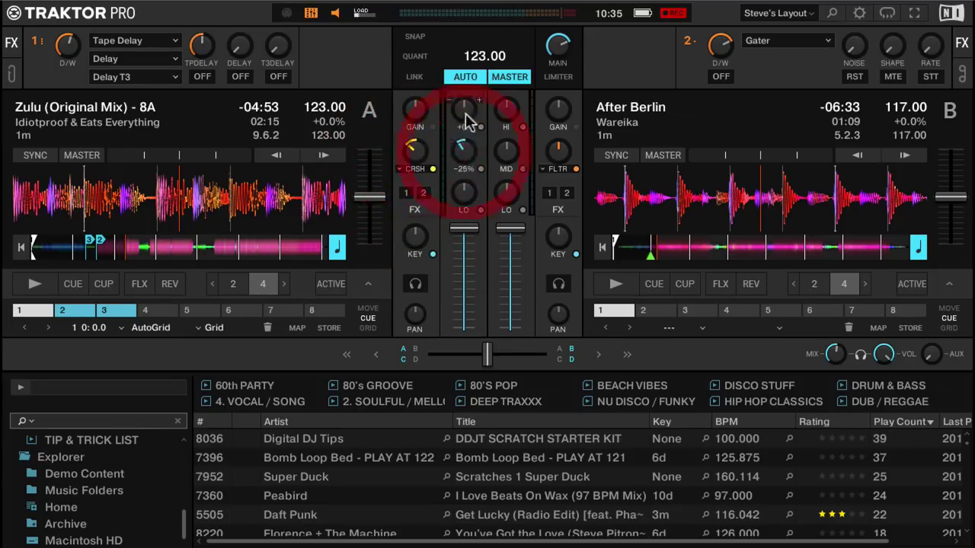
pyautogui.moveTo(464, 104); pyautogui.dragTo(467, 114)
pyautogui.moveTo(466, 195)
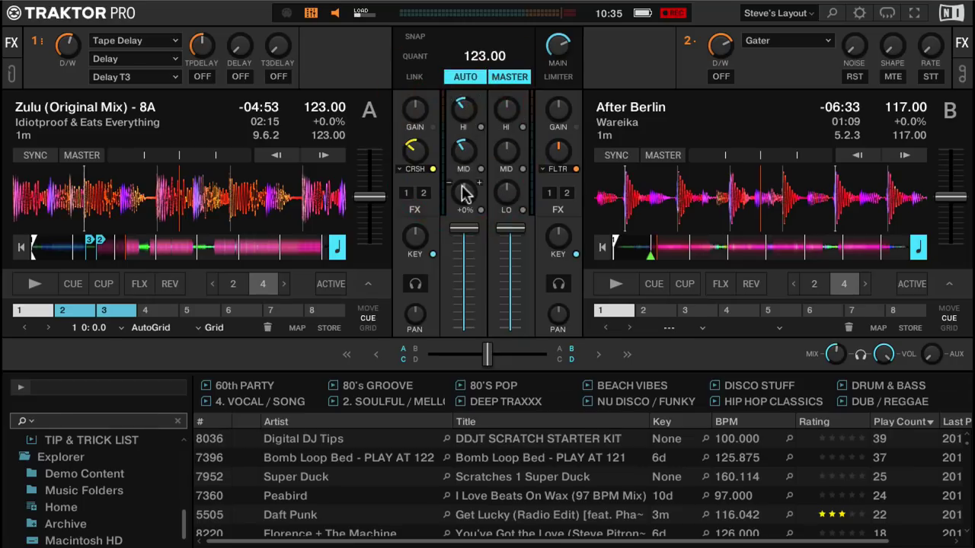
# Reset channel A's MID, HI and Mixer FX knobs to their centre positions
pyautogui.doubleClick(462, 150)
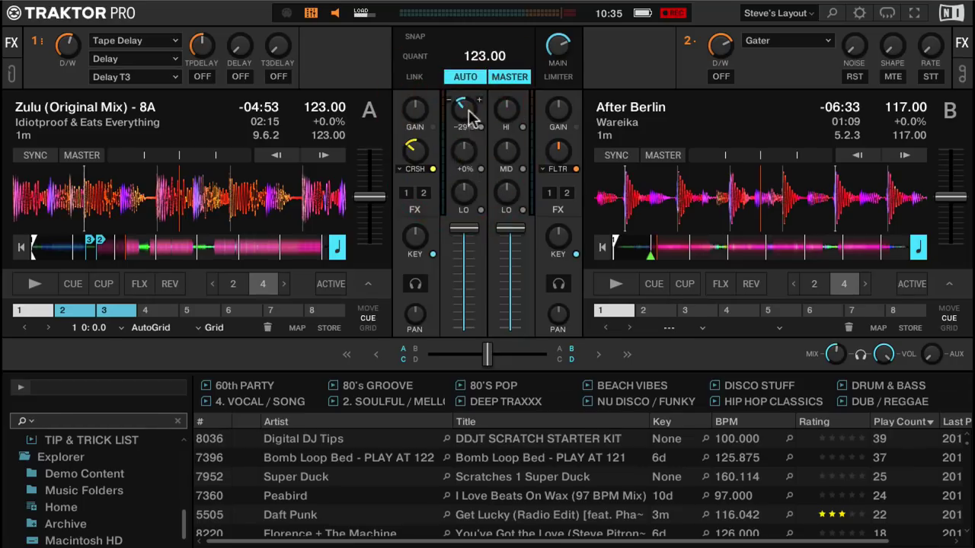
pyautogui.doubleClick(462, 109)
pyautogui.doubleClick(416, 150)
# Jump deck A to hotcue 3 and set the BeatJump size in its Move controls to 16
pyautogui.press('3')
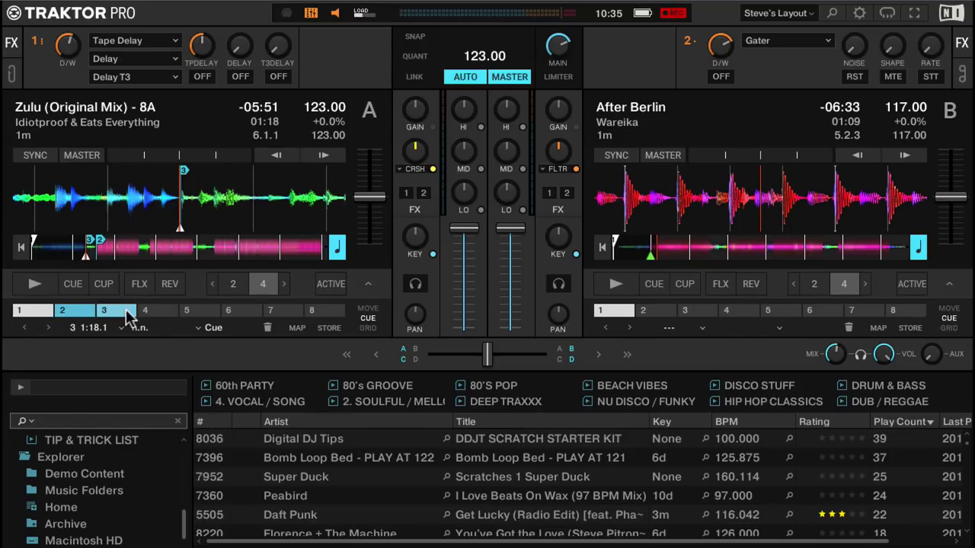
pyautogui.click(368, 309)
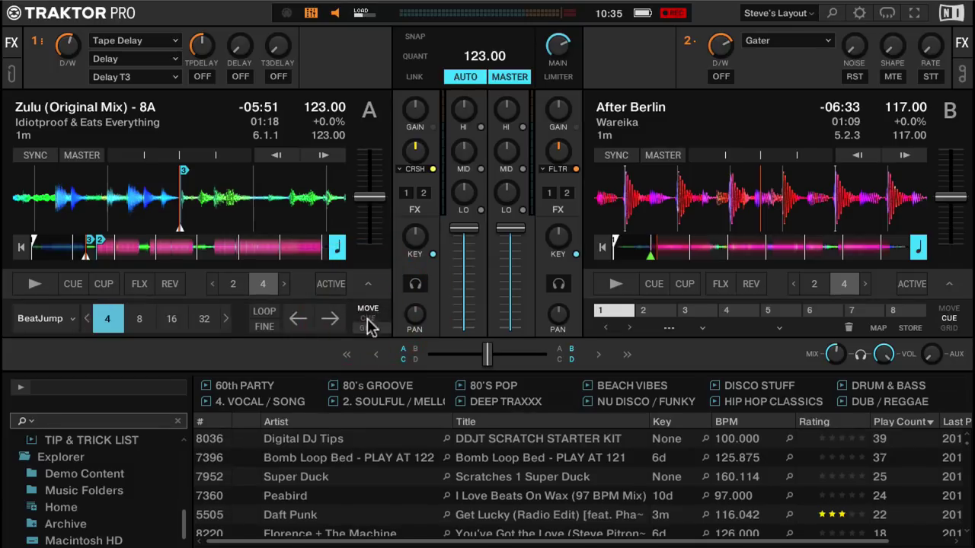
pyautogui.click(205, 322)
pyautogui.click(171, 320)
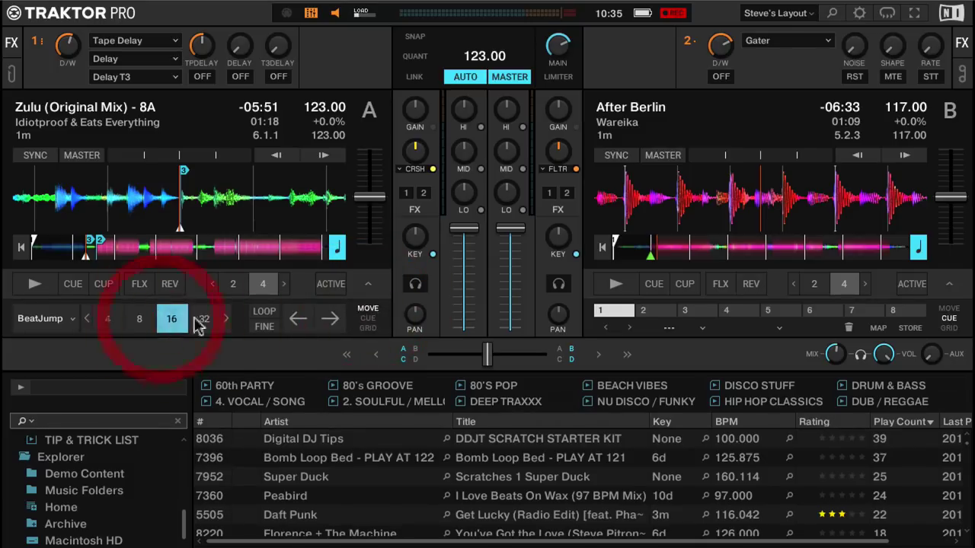
# Show deck A's Grid controls and collapse the decks' advanced panels
pyautogui.click(368, 328)
pyautogui.click(367, 318)
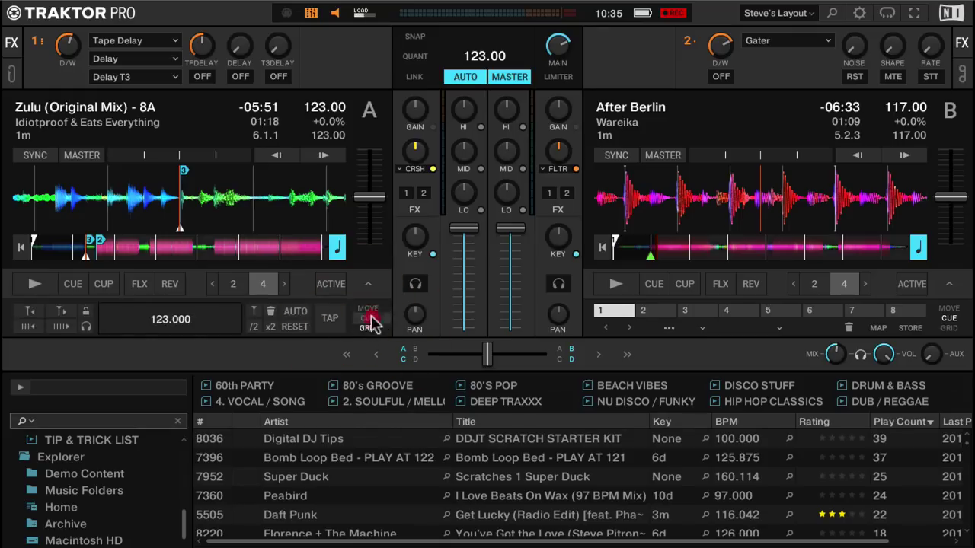
pyautogui.click(368, 284)
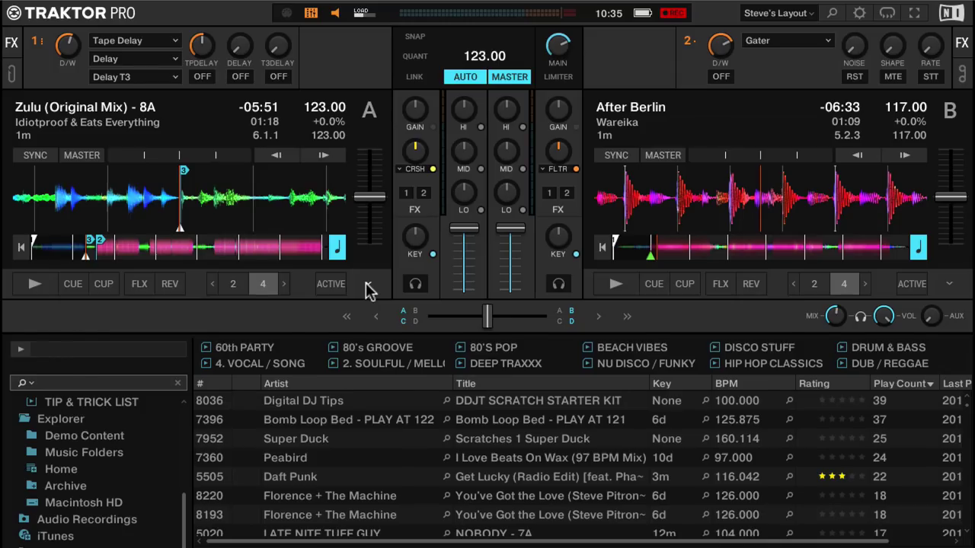
# Enlarge the track browser to fill the window and restore the full deck view
pyautogui.press('space')
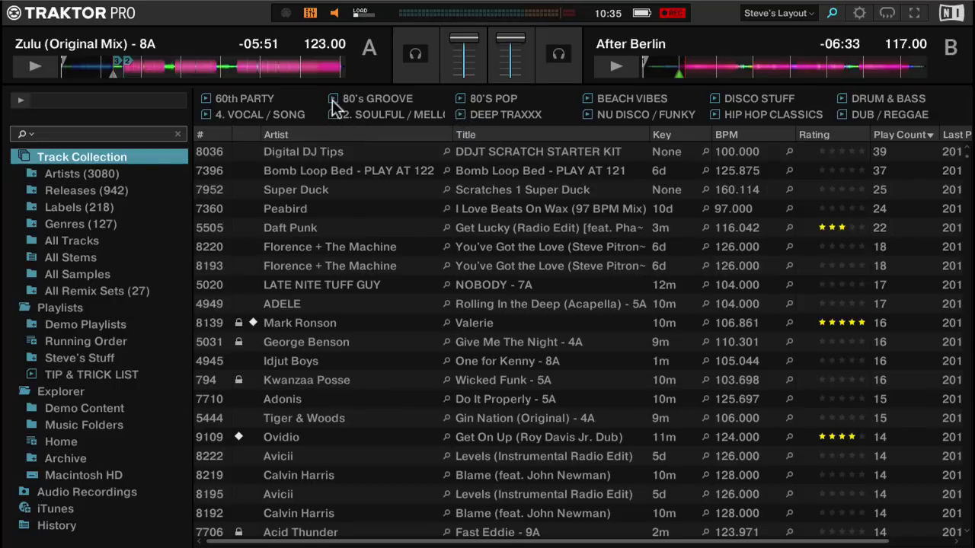
pyautogui.press('space')
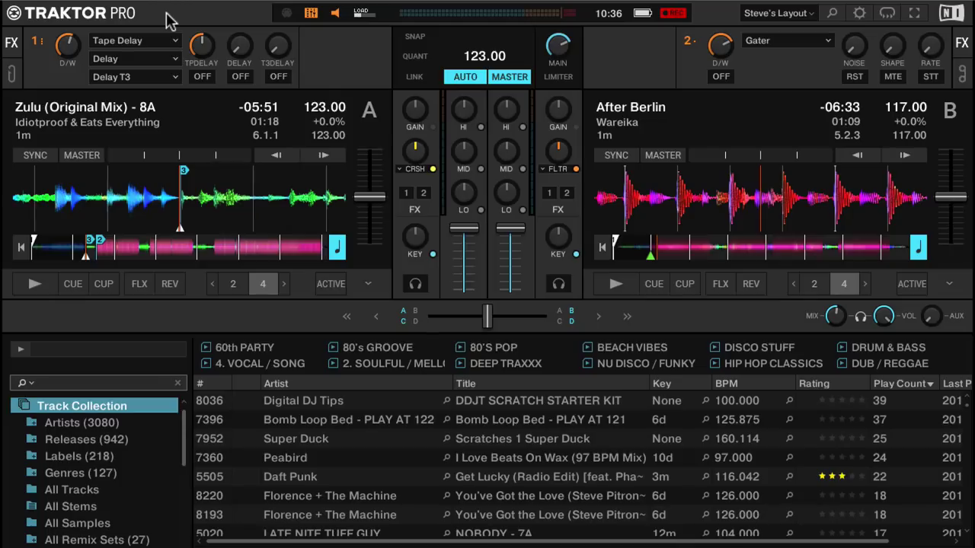
# Open the preferences and view the Timecode Setup page
pyautogui.click(859, 14)
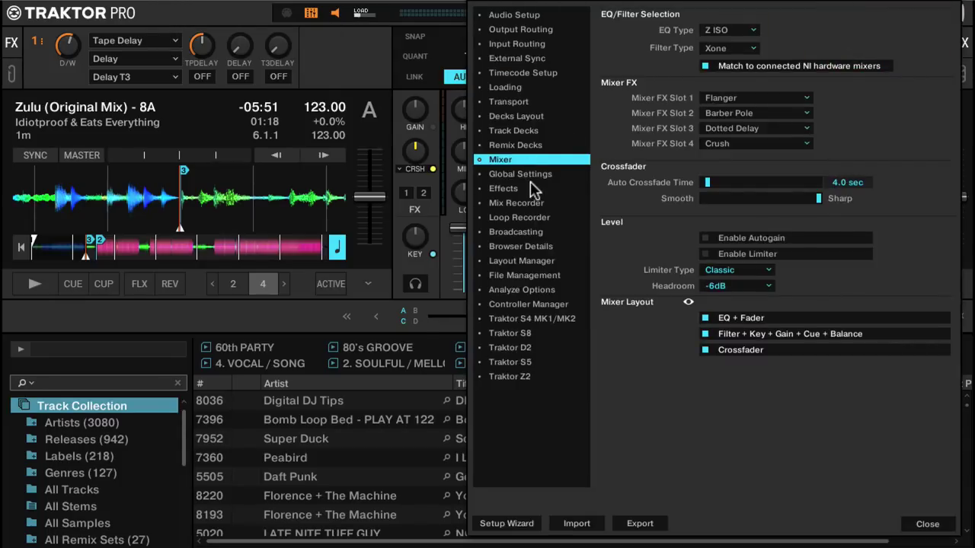
pyautogui.click(525, 73)
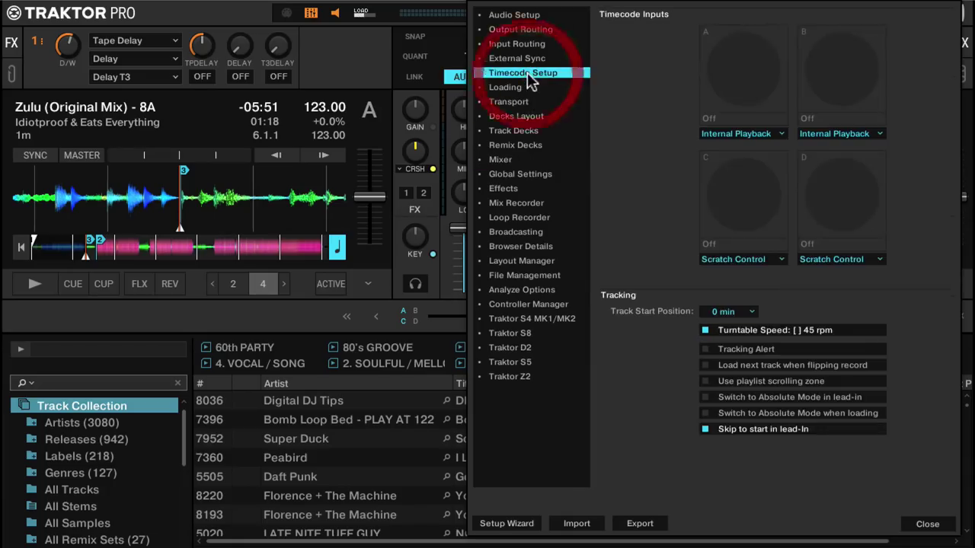